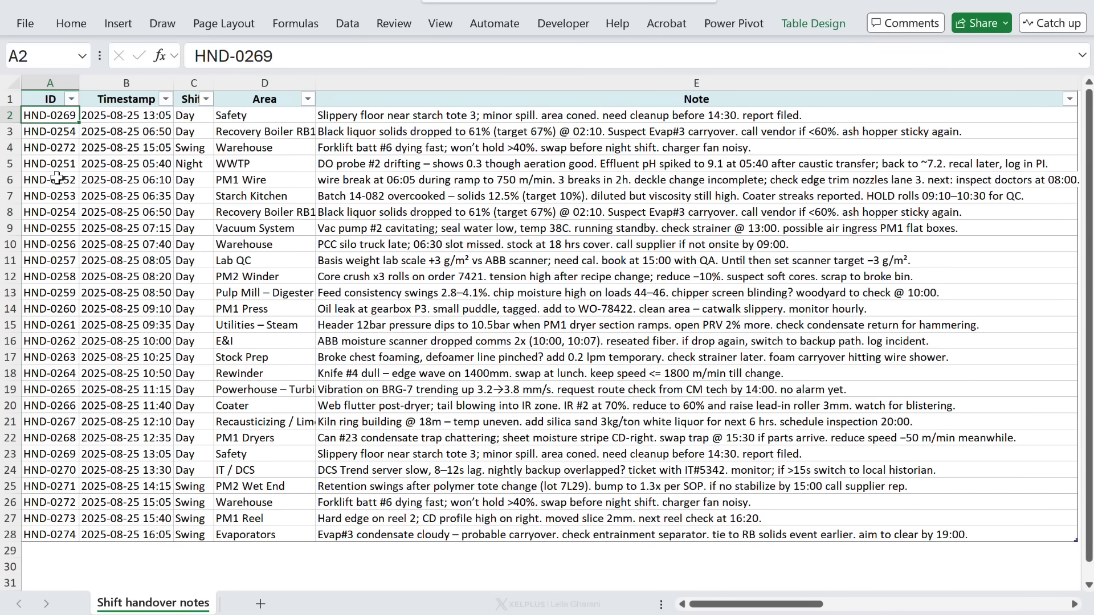
Browse the handover notes in column E, from the Slippery floor note to the DO probe row.
key("Right")
key("Right")
key("Right")
key("Right")
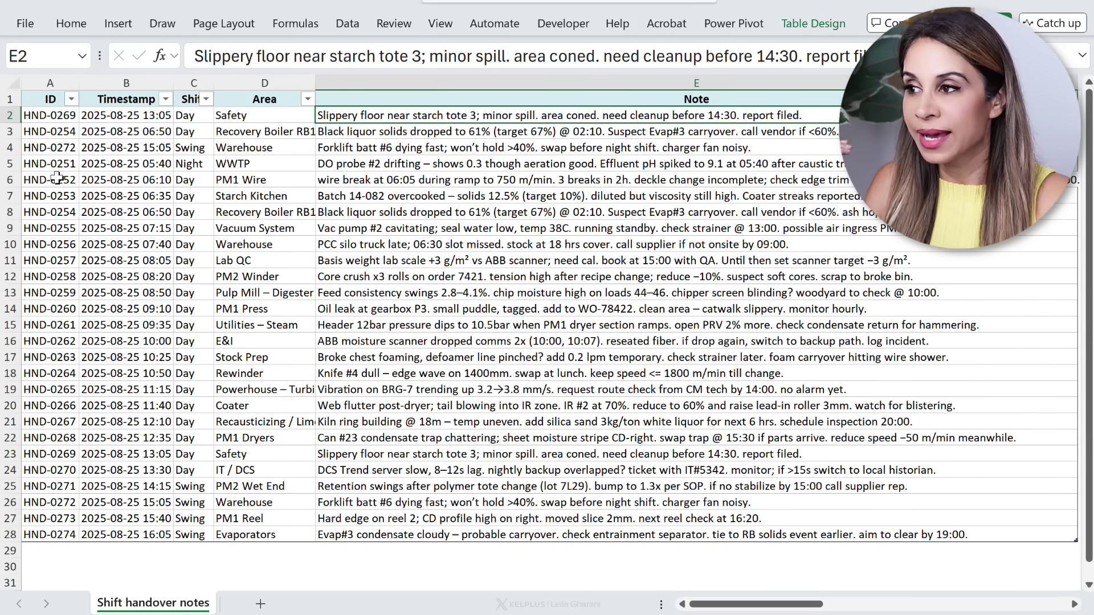
key("Down")
key("Down")
key("Down")
key("Down")
key("Left")
key("Left")
key("Left")
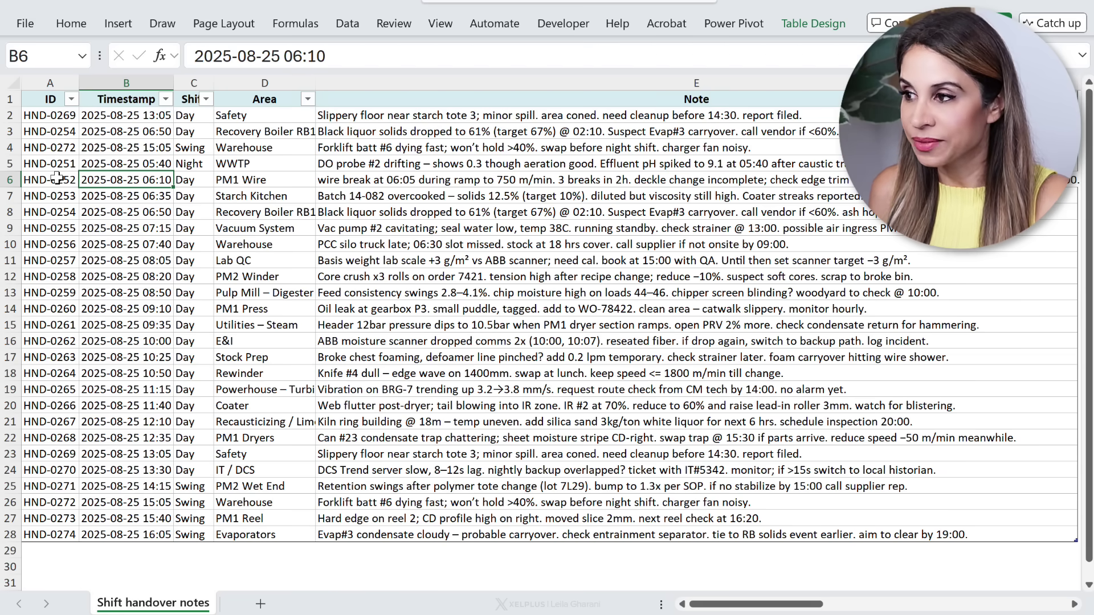
key("Right")
key("Right")
key("Right")
key("Up")
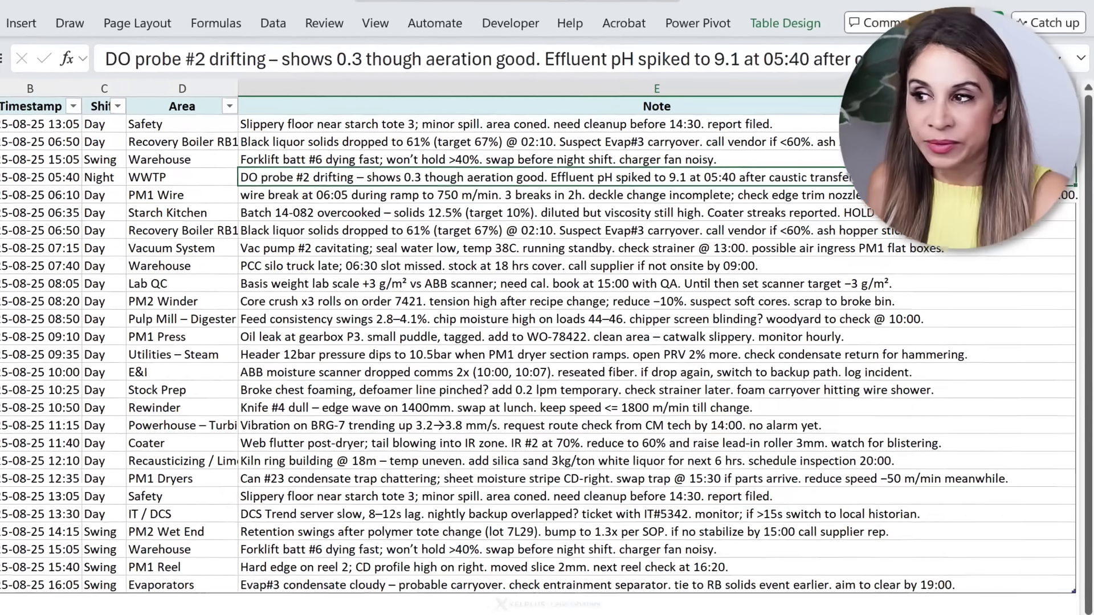
key("Up")
key("Up")
key("Up")
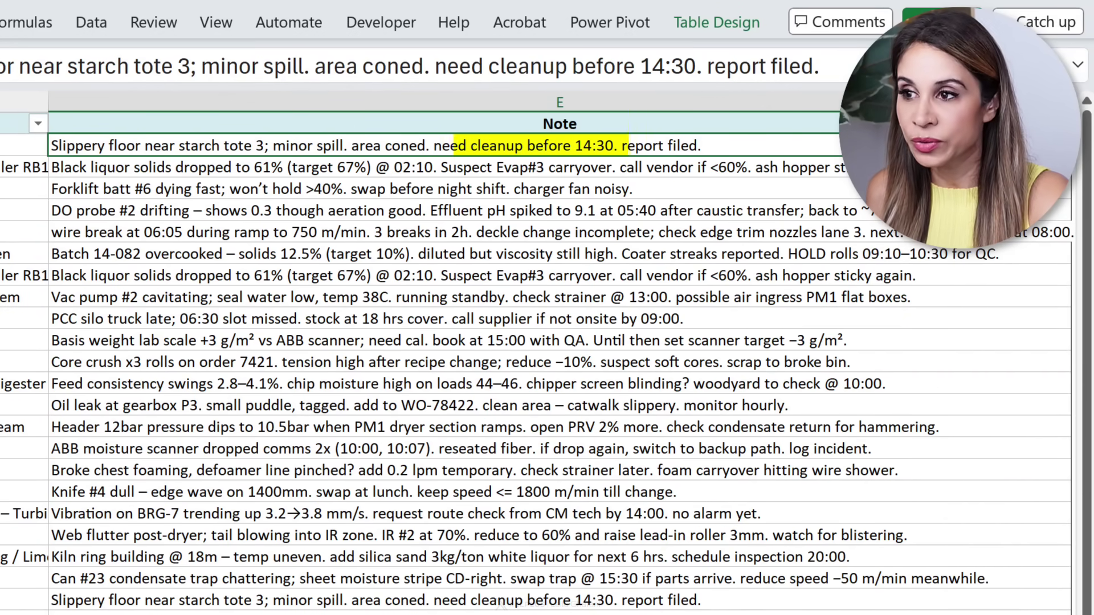
key("Down")
key("Down")
key("Down")
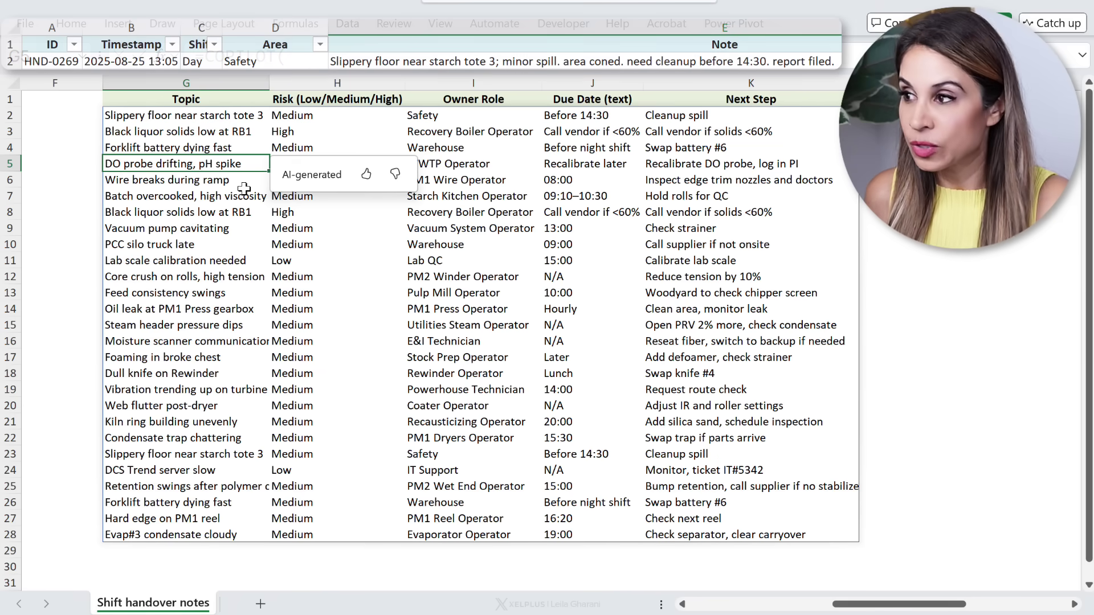
Inspect row 2's generated topic, Medium risk and Before 14:30 due date, ending on the risk formula.
key("Up")
key("Up")
key("Up")
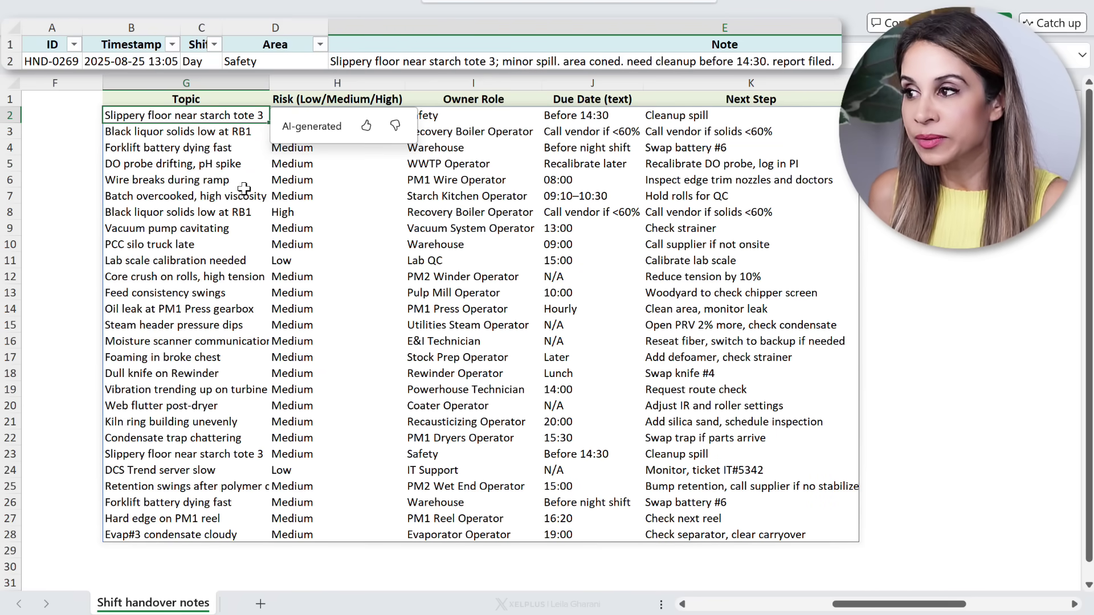
key("Right")
key("Right")
key("Right")
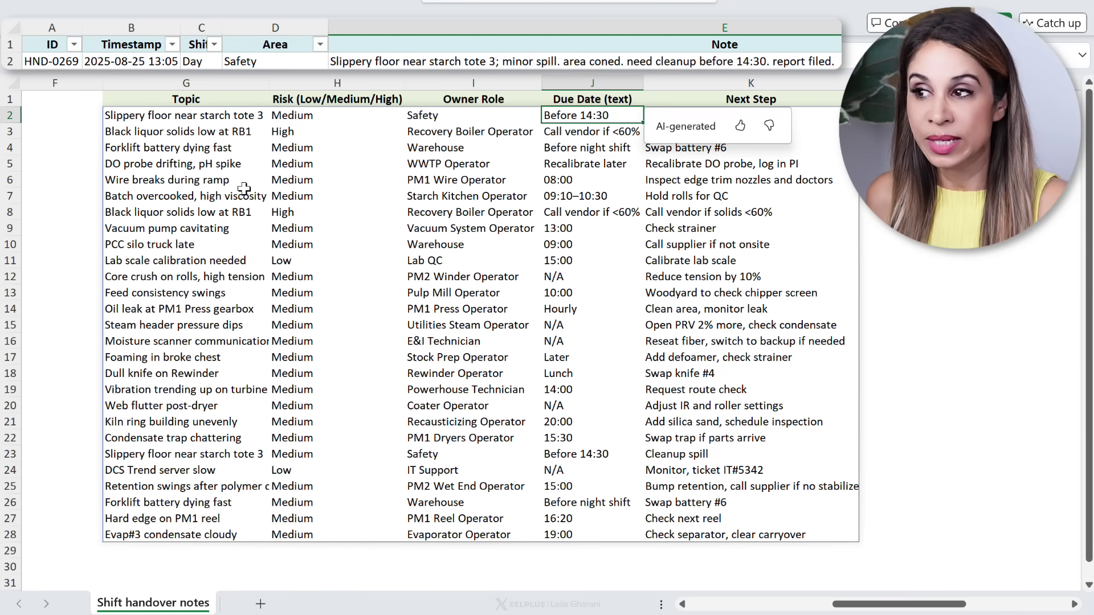
key("Right")
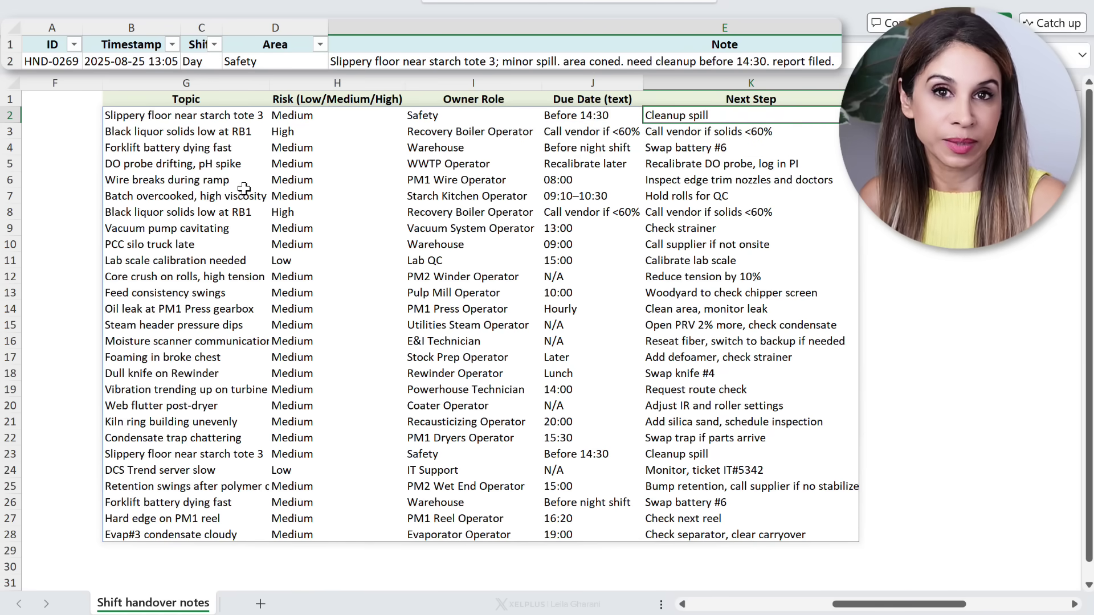
key("Left")
key("Left")
key("Left")
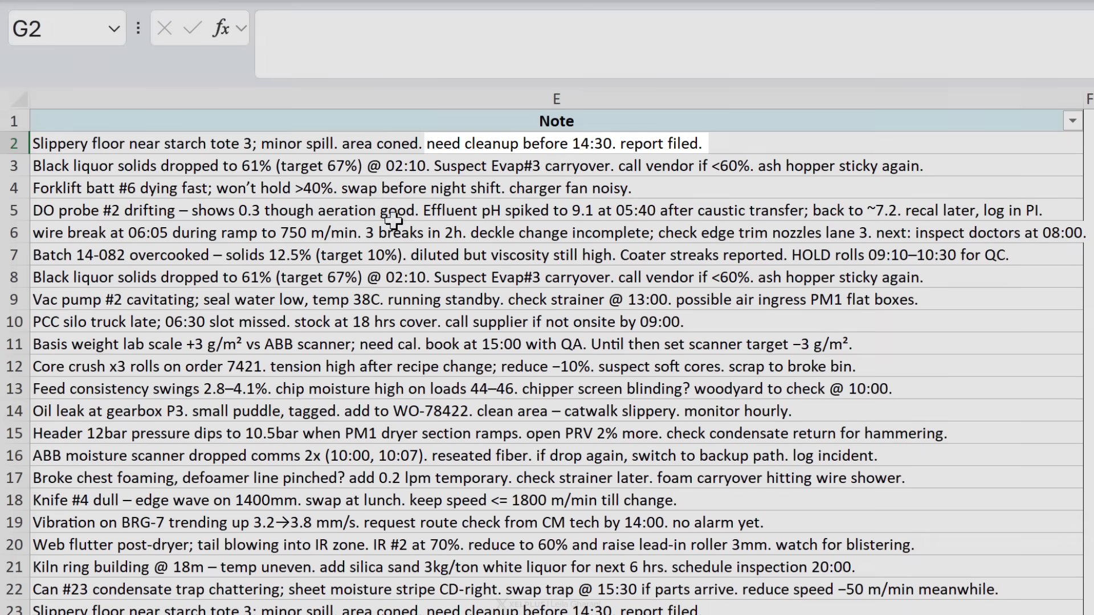
Start a COPILOT formula in G2 whose prompt describes the paper-mill shift manager's handover log entries.
left_click(413, 192)
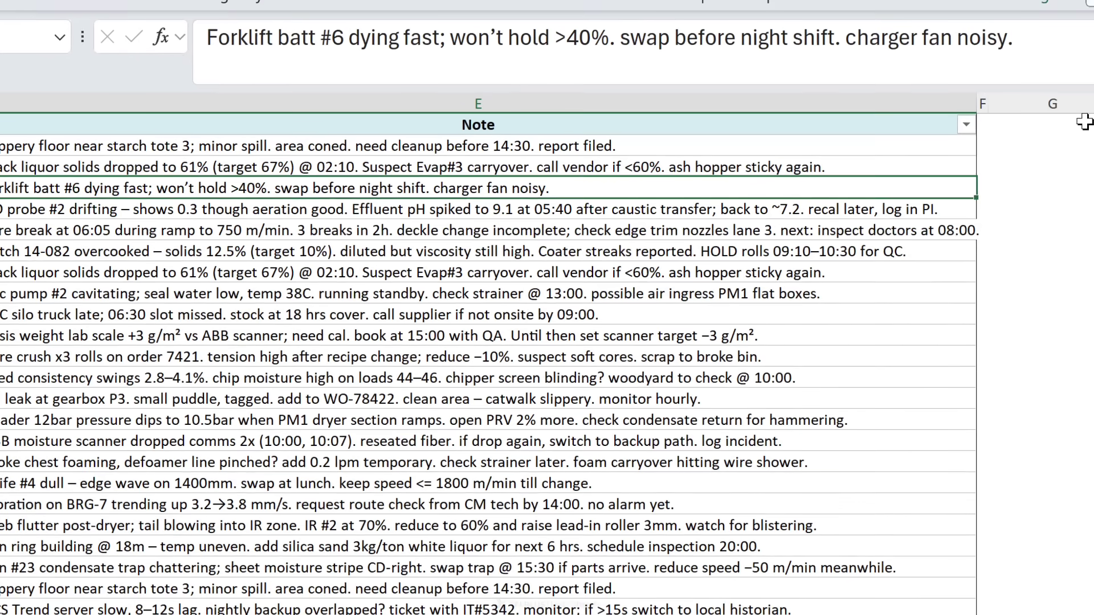
left_click(883, 78)
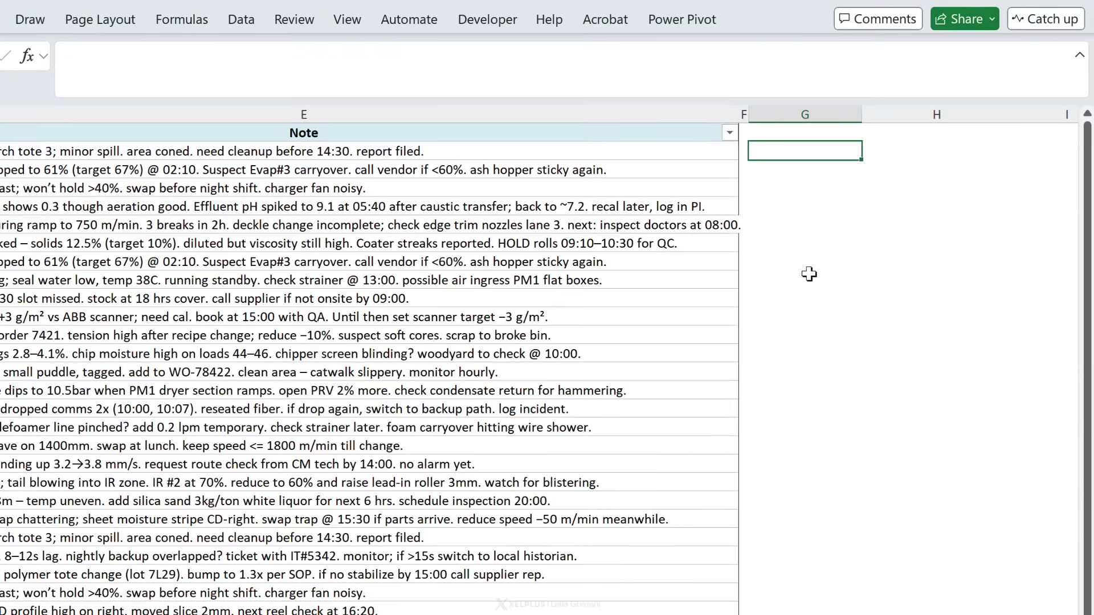
type("=")
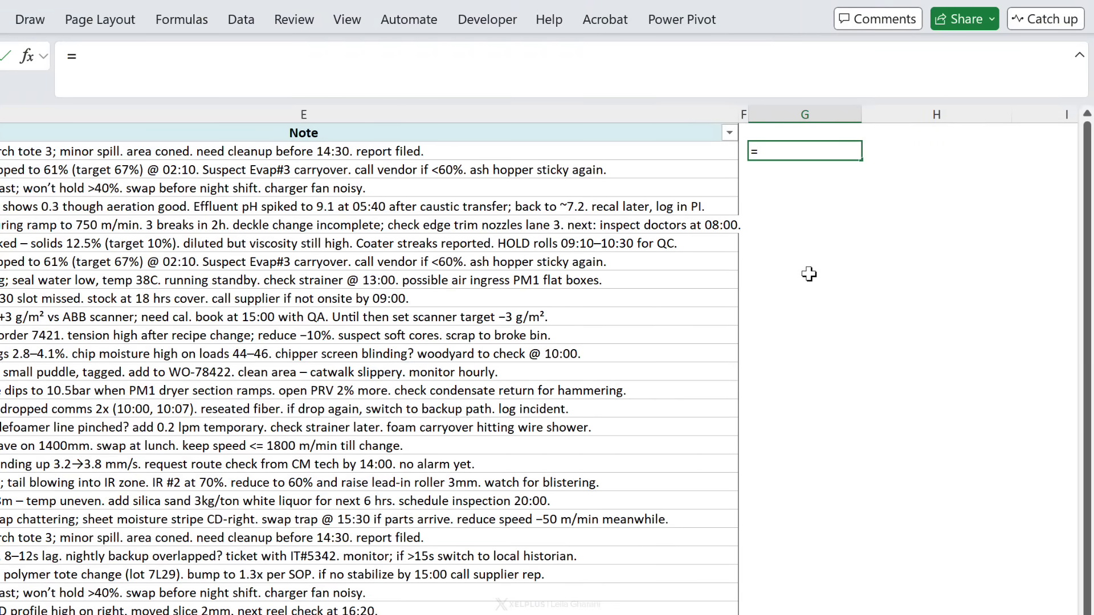
type("cop")
key("Tab")
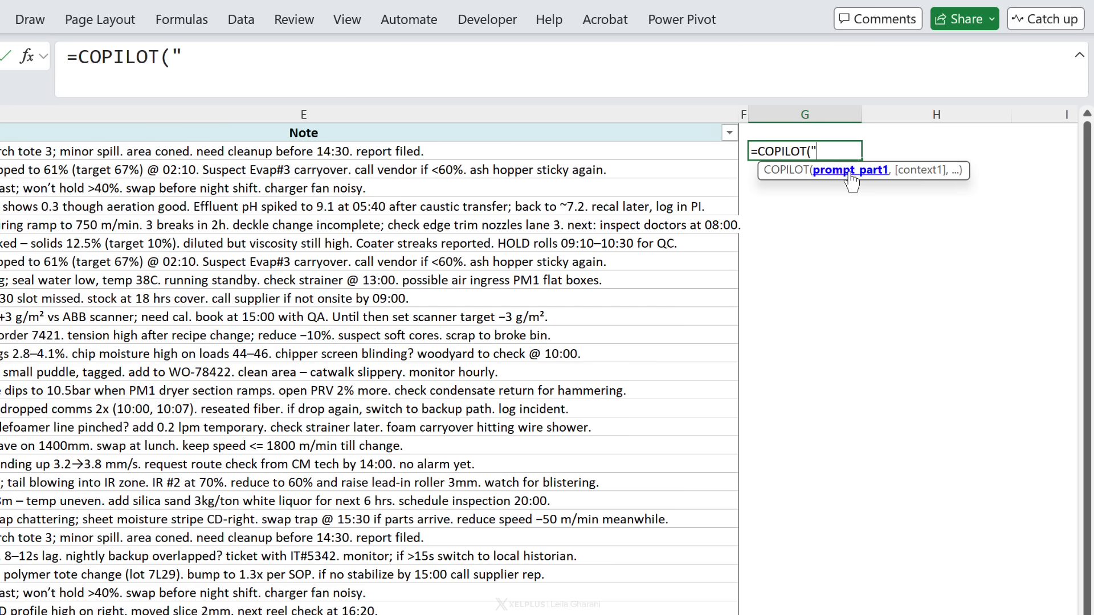
type("ese notes ar")
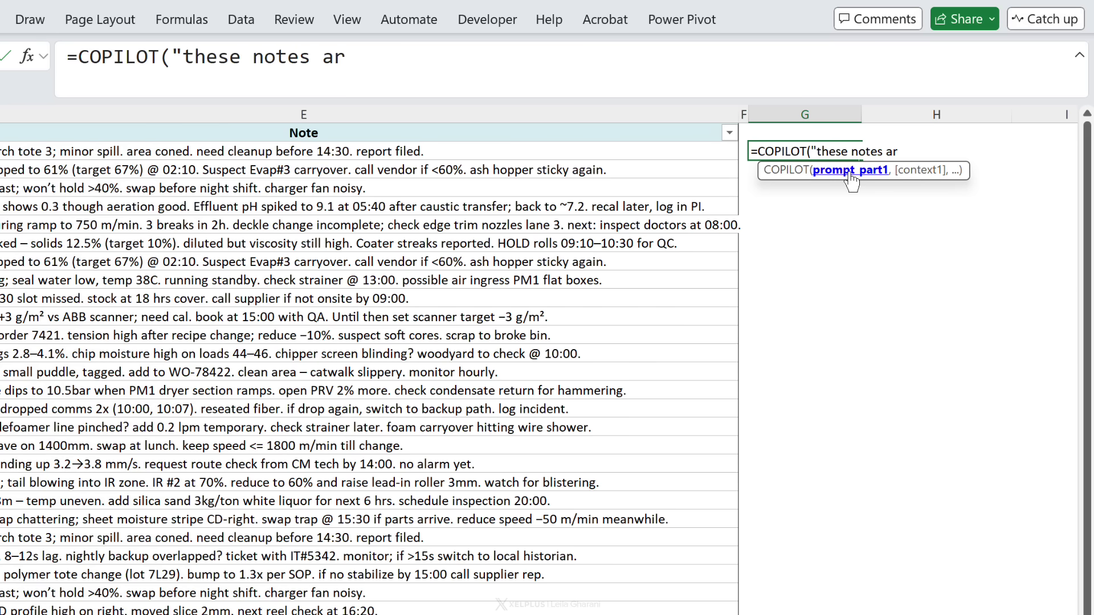
type("e from our shift manager in")
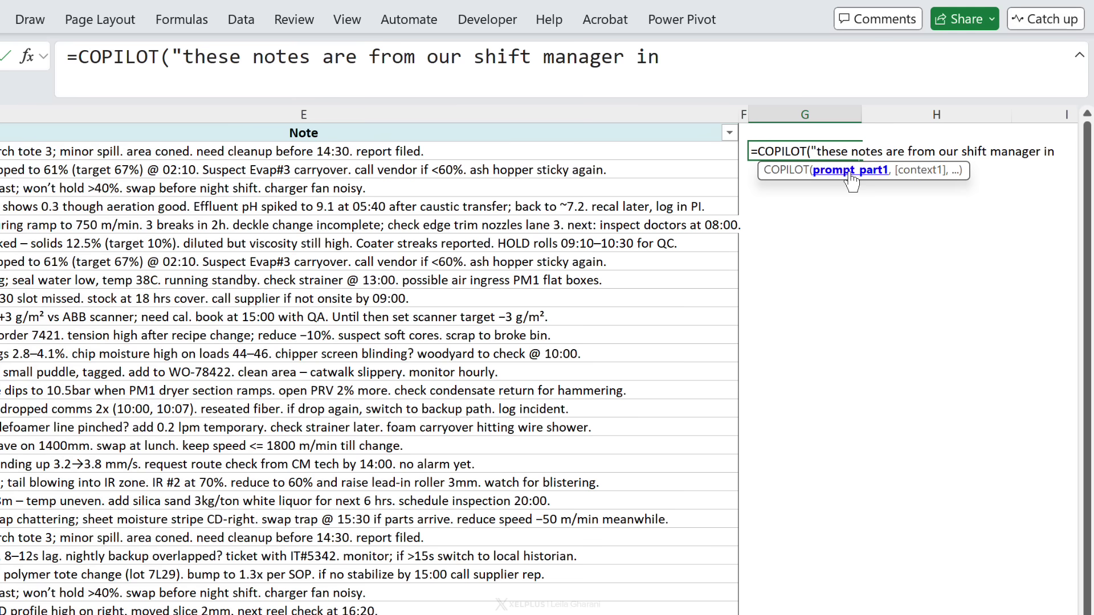
type(" our paper mill. They are handove")
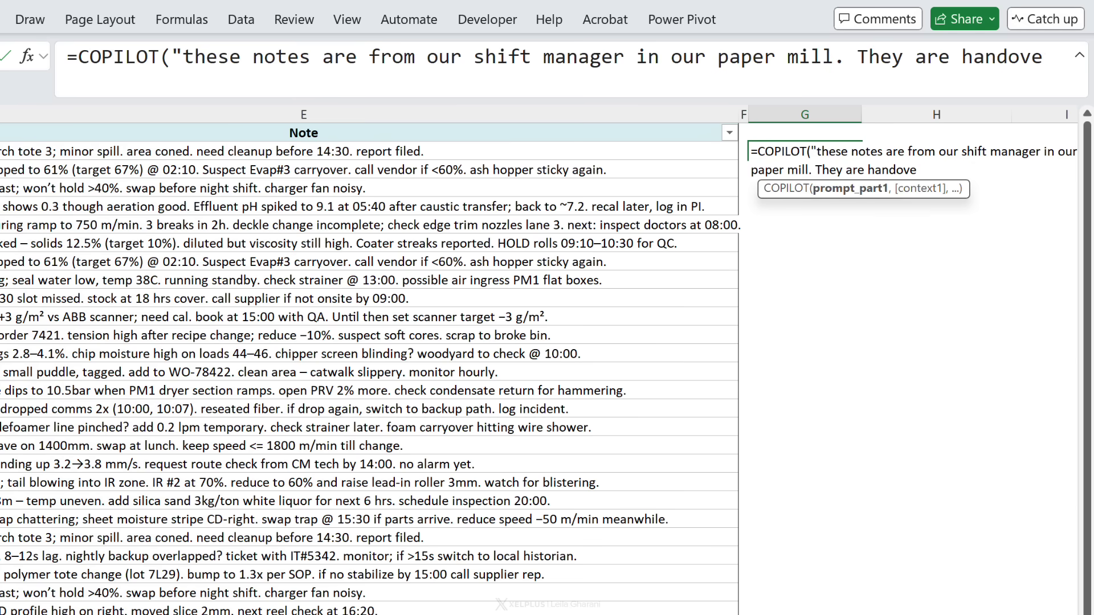
type("r log entries. f")
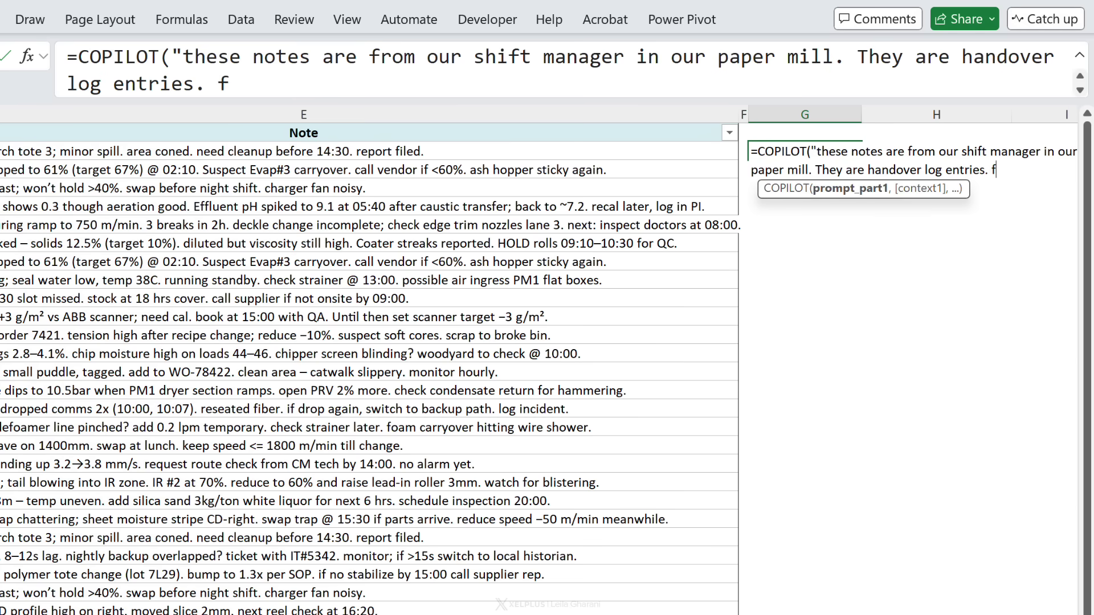
type("or each note give me the next")
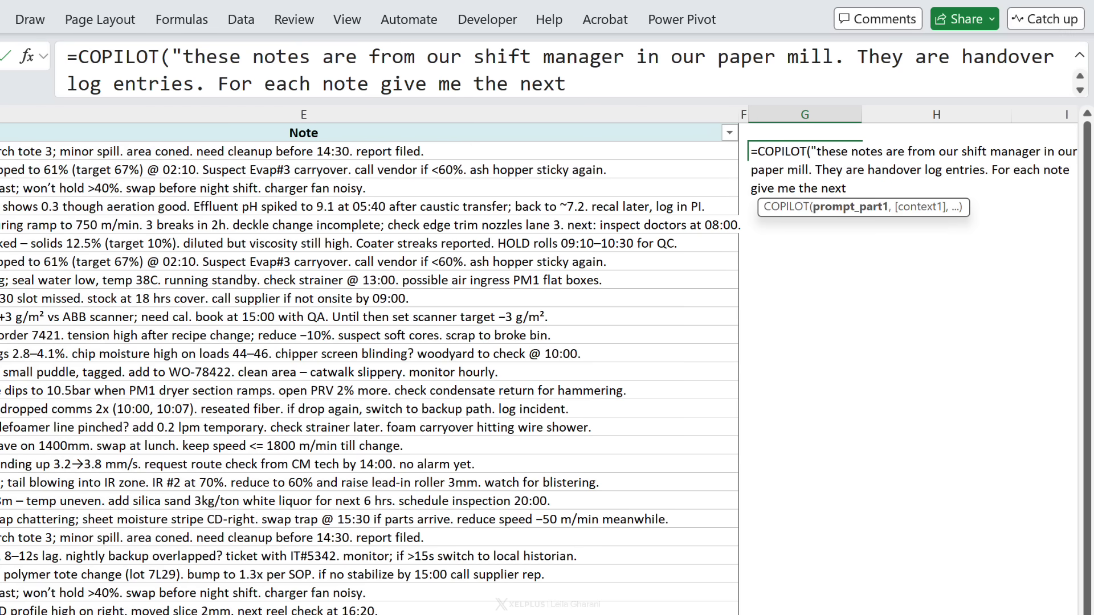
type(" step\",")
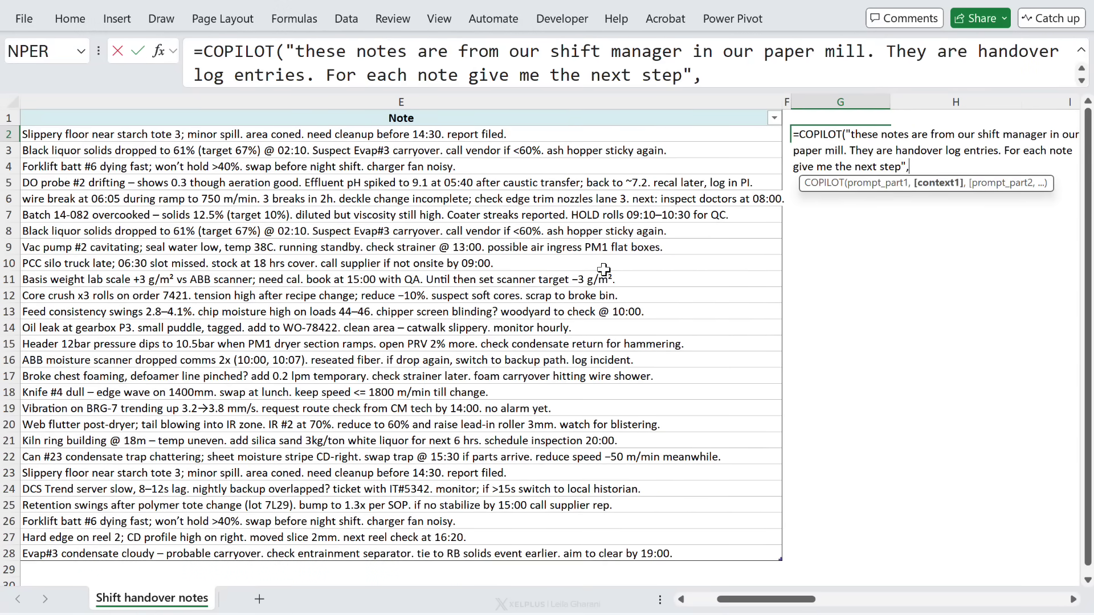
Add the Note cells E2:E28 as context and enter the formula, filling next steps for 27 notes.
left_click_drag(520, 134, 538, 553)
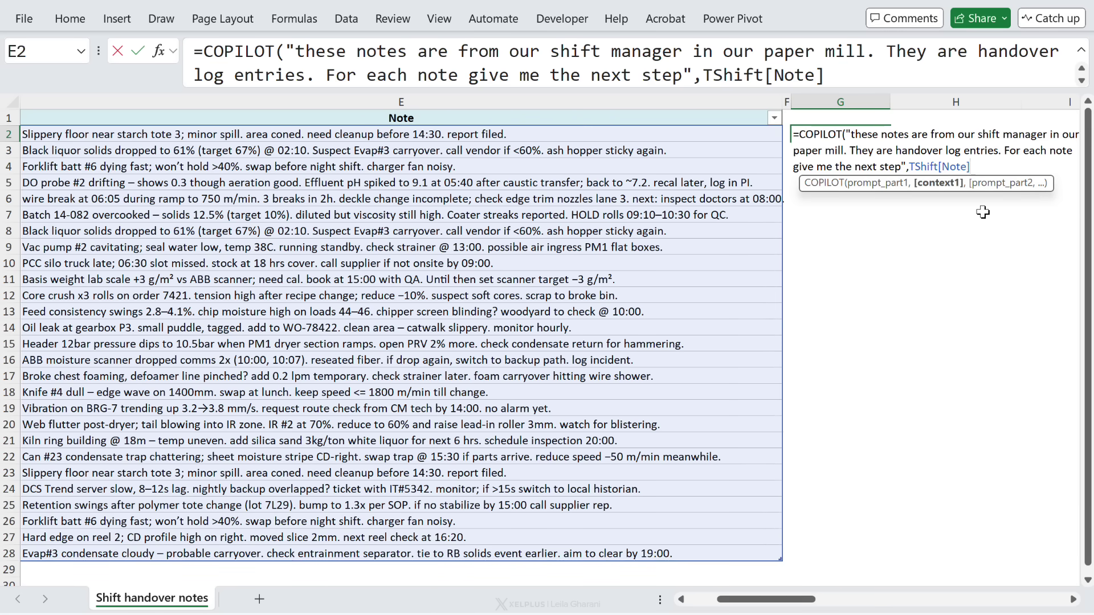
type(")")
key("Return")
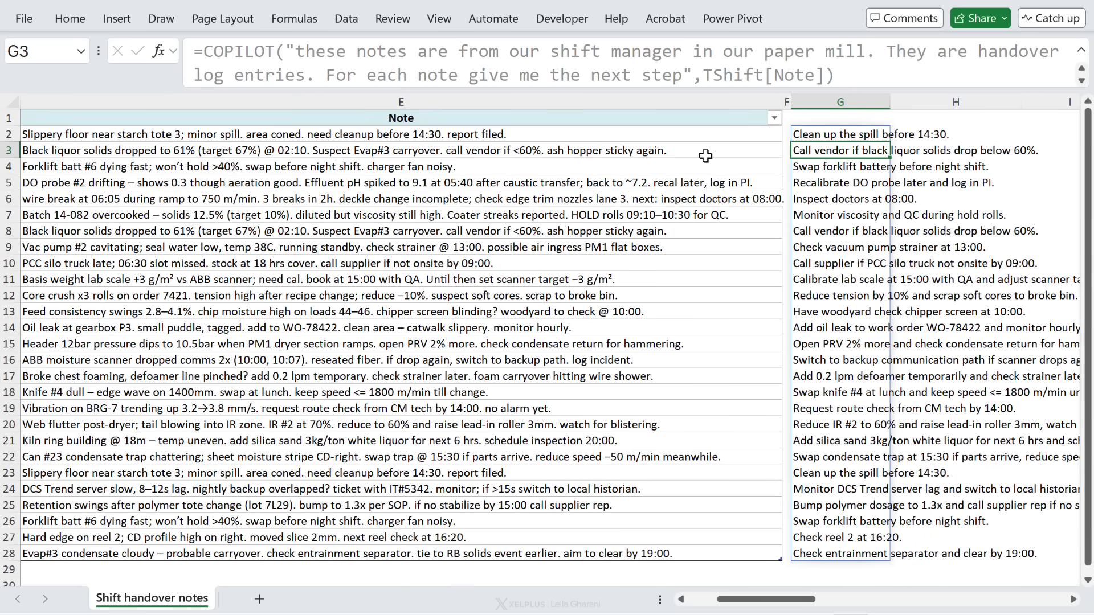
key("Up")
key("Left")
key("Left")
key("Down")
key("Down")
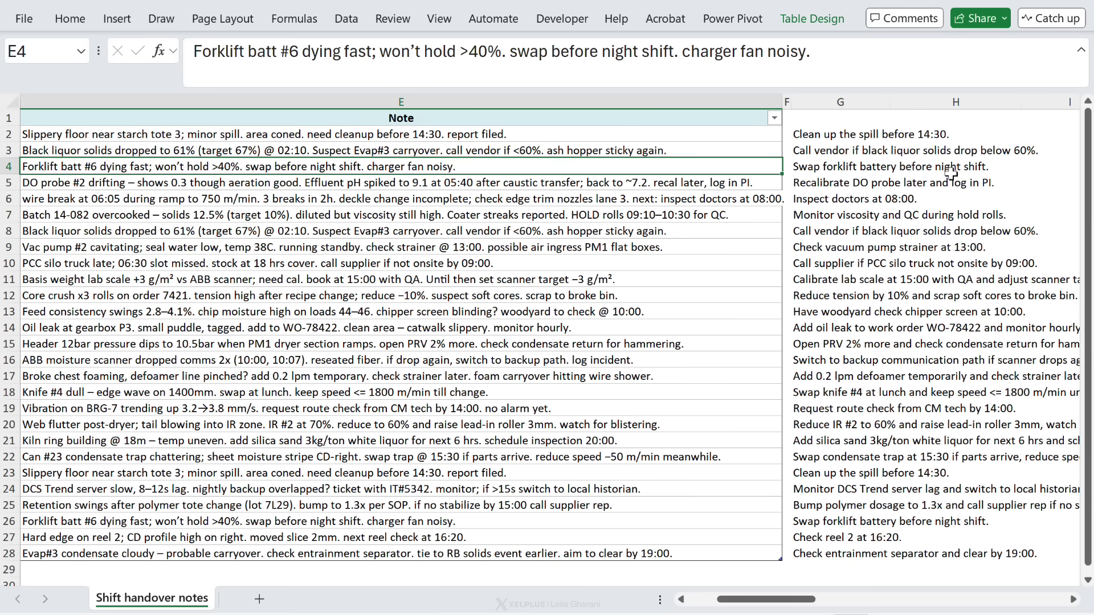
Change note E2's ending from 'report filed.' to 'also file the report.'.
left_click(474, 137)
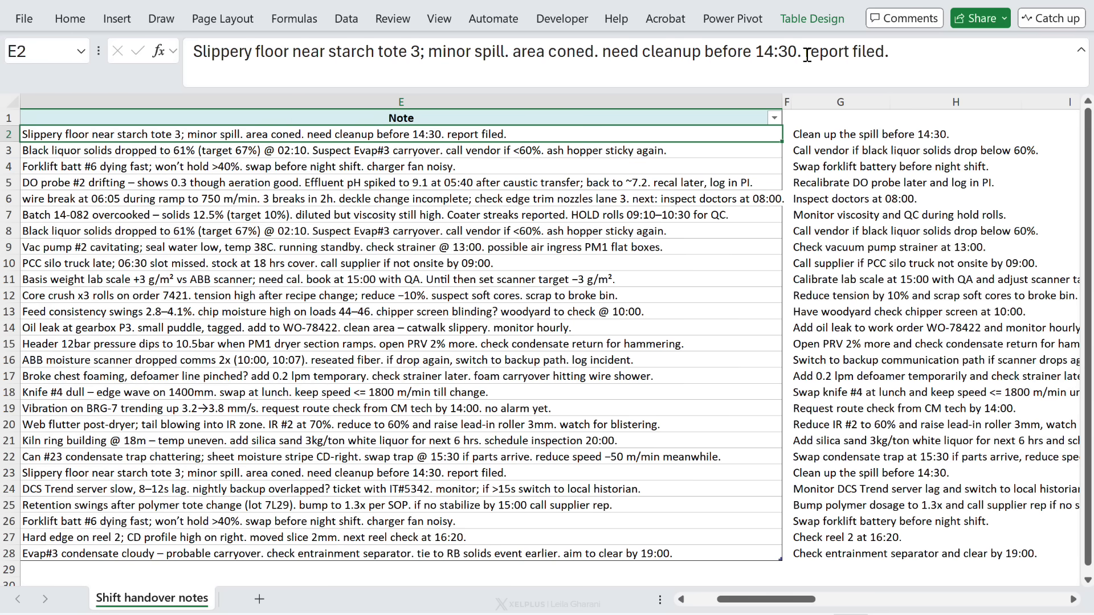
left_click_drag(807, 55, 933, 54)
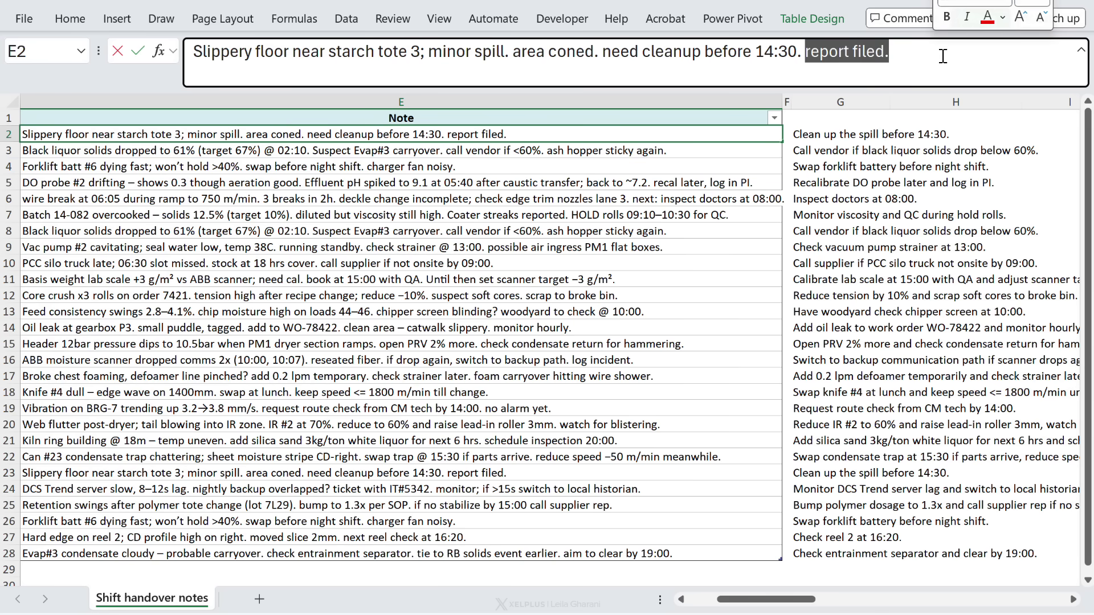
type("also file the")
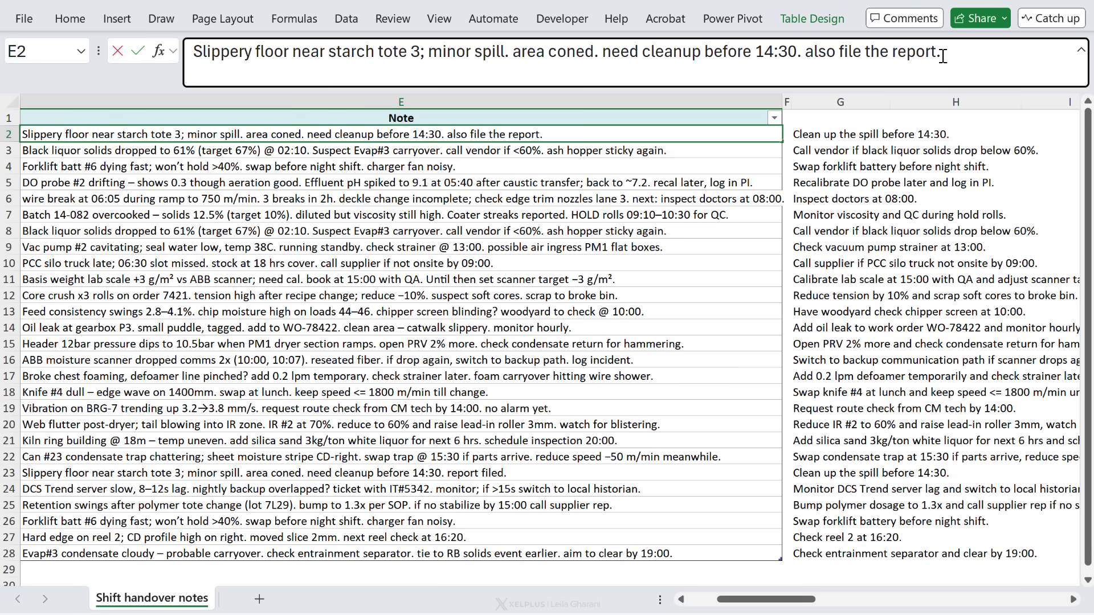
key("Return")
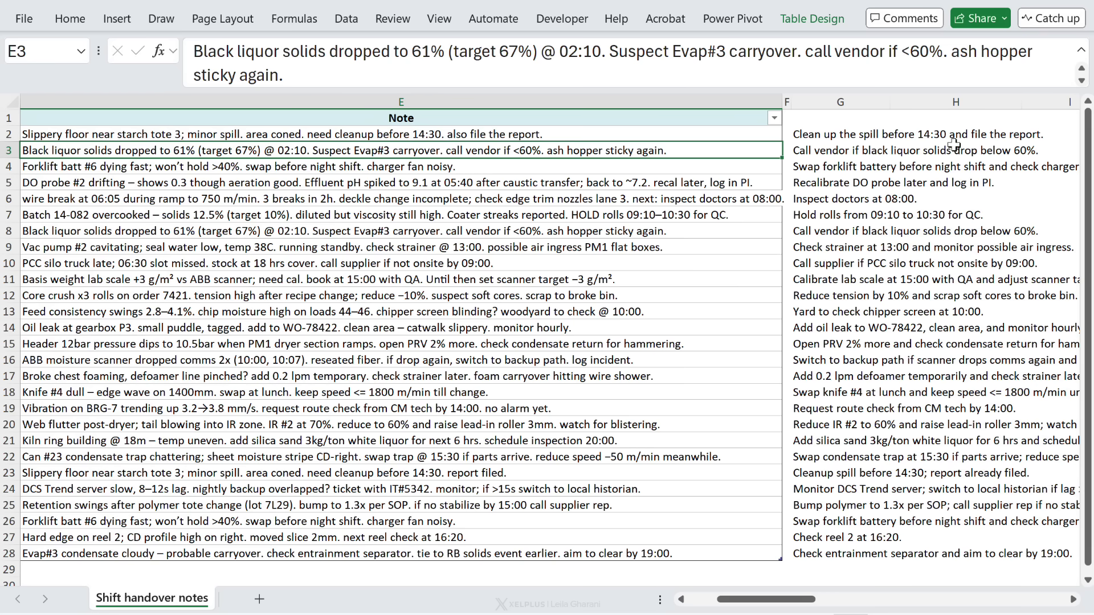
Copy column G's next-step formula, then delete column G to clear its results.
left_click(871, 102)
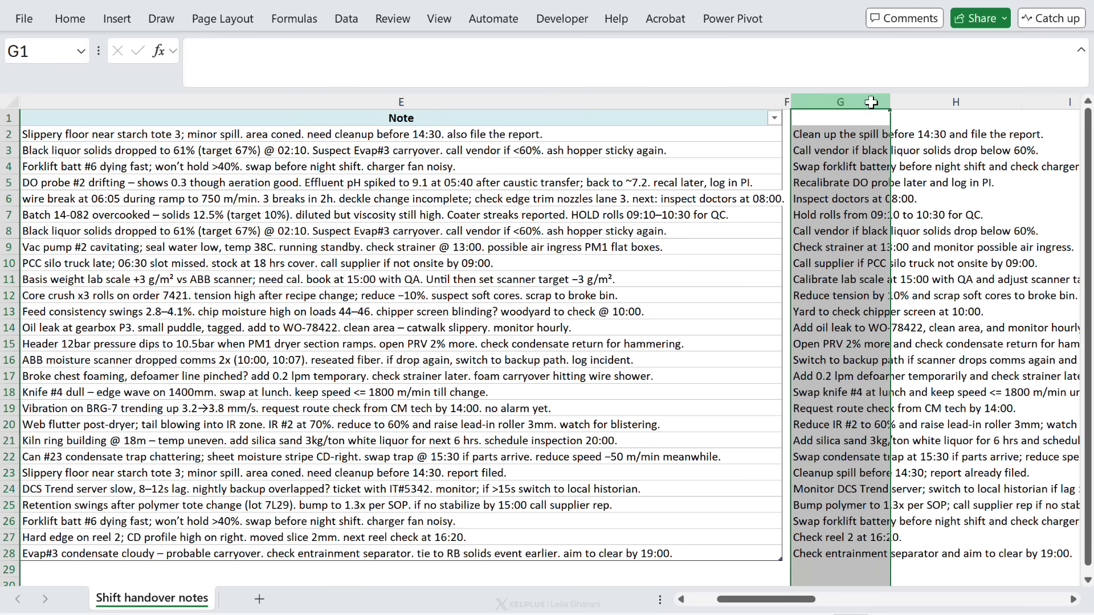
key("ctrl+c")
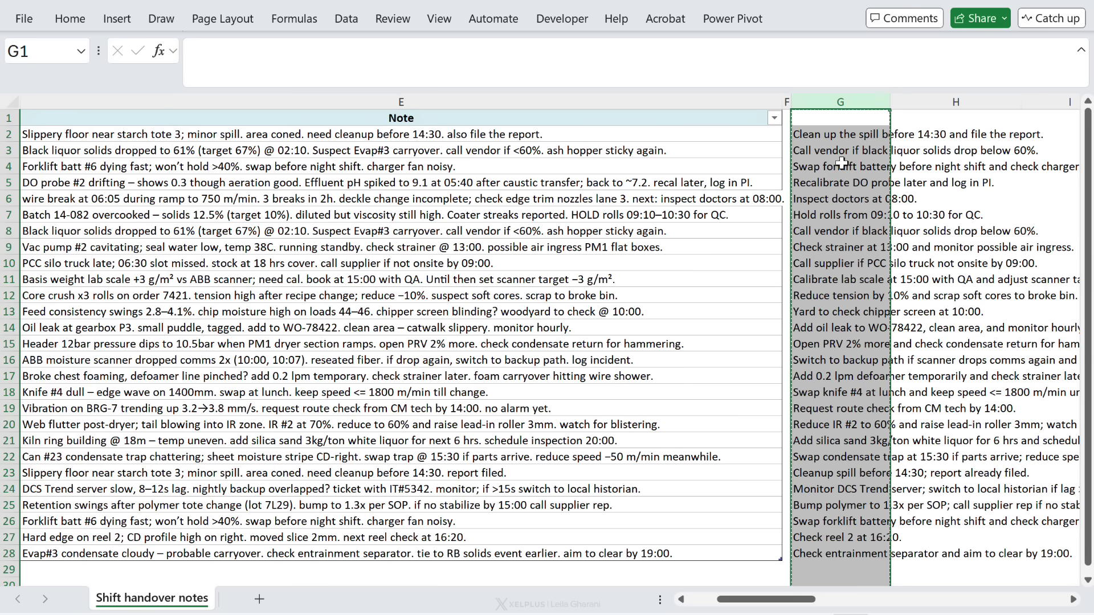
right_click(844, 166)
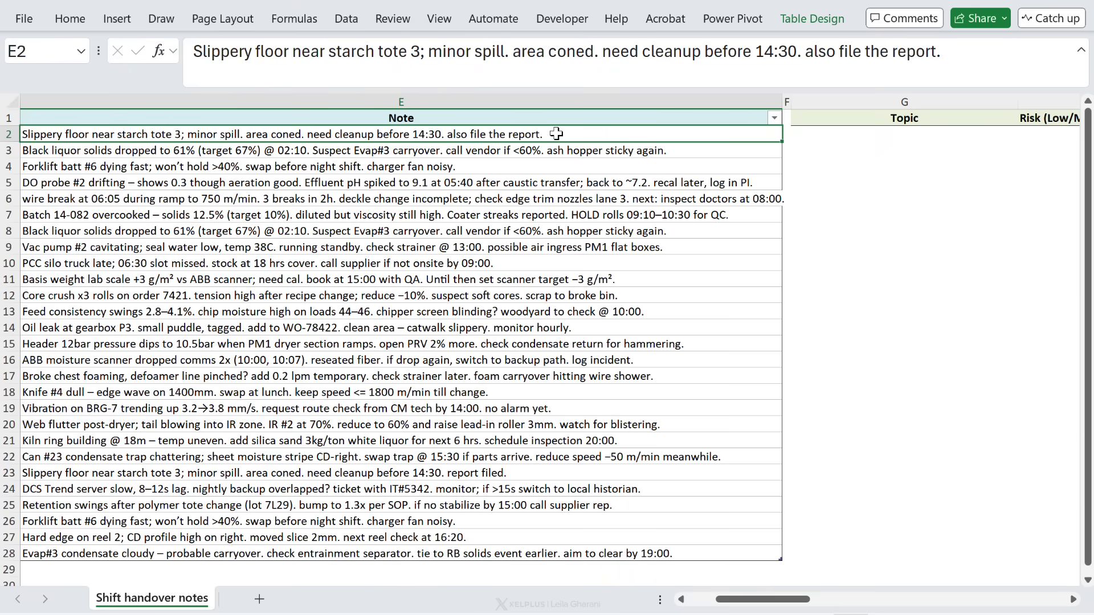
key("Right")
key("Right")
key("Right")
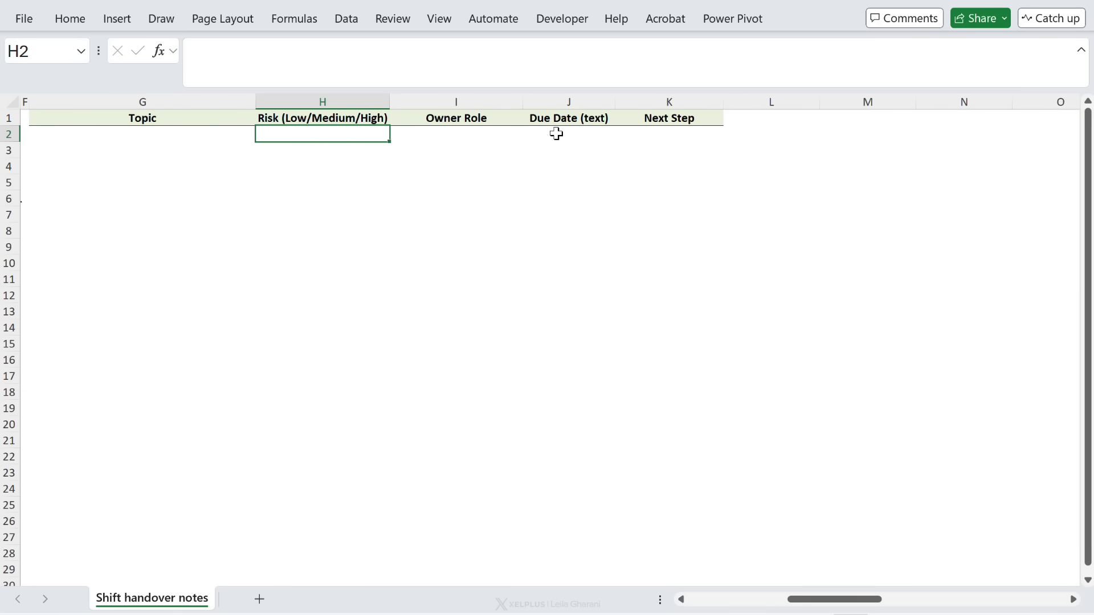
Start =COPILOT in G2 with the pasted handover prompt and the whole TShift table as context.
key("Left")
type("=c")
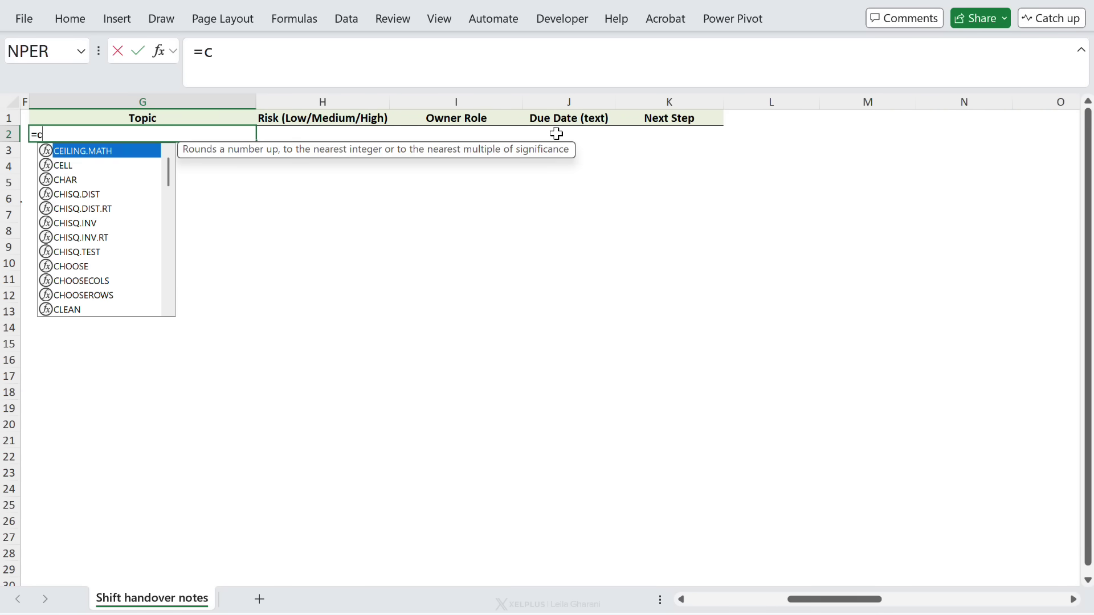
type("op")
key("Tab")
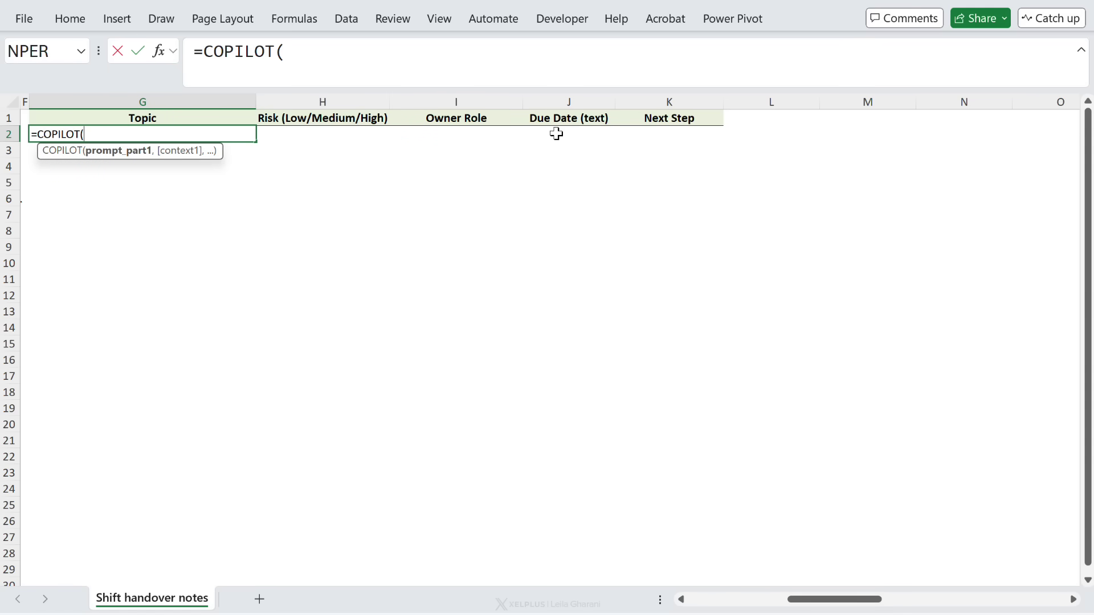
key("ctrl+v")
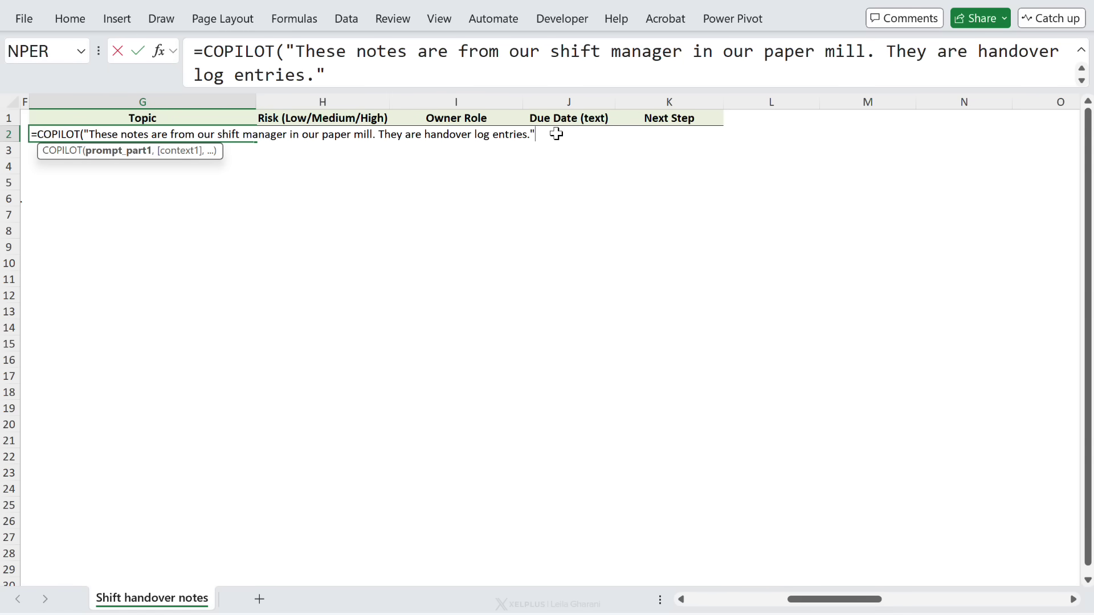
type(",")
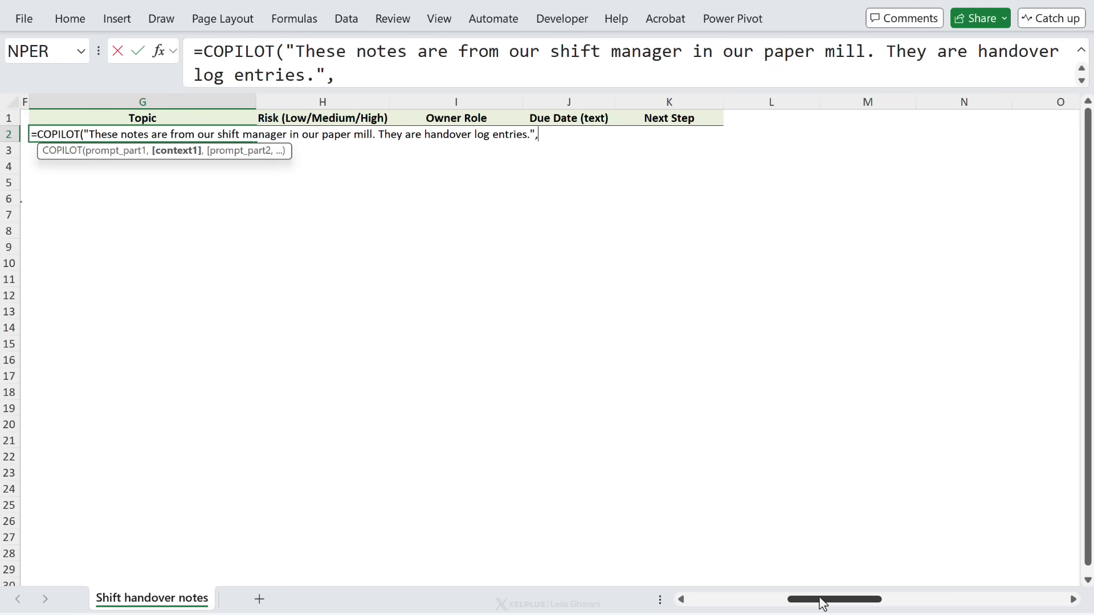
left_click_drag(820, 600, 721, 599)
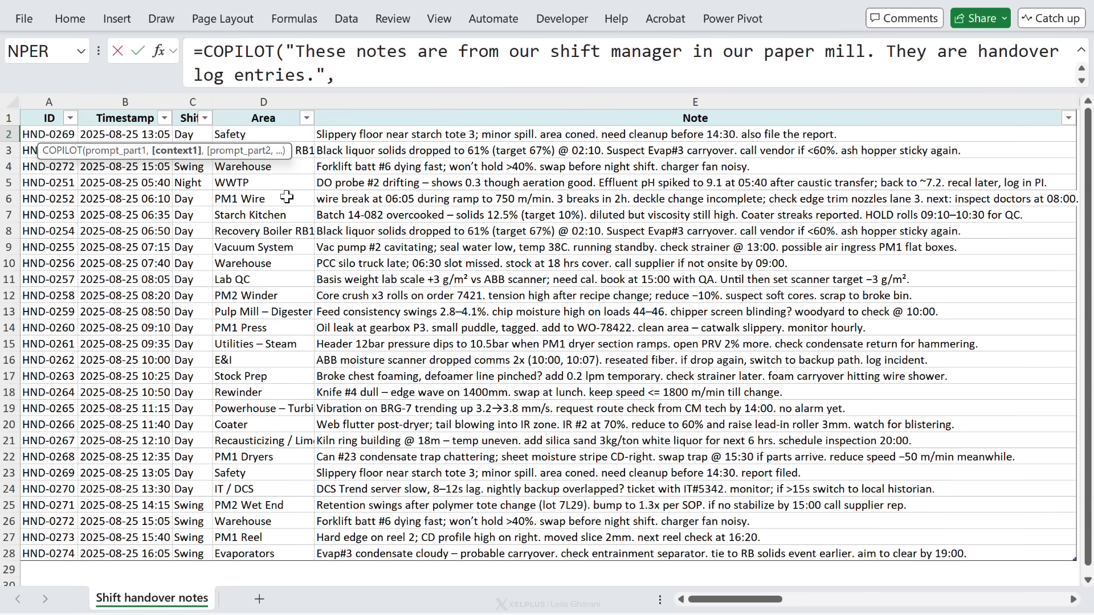
left_click(22, 106)
left_click(24, 108)
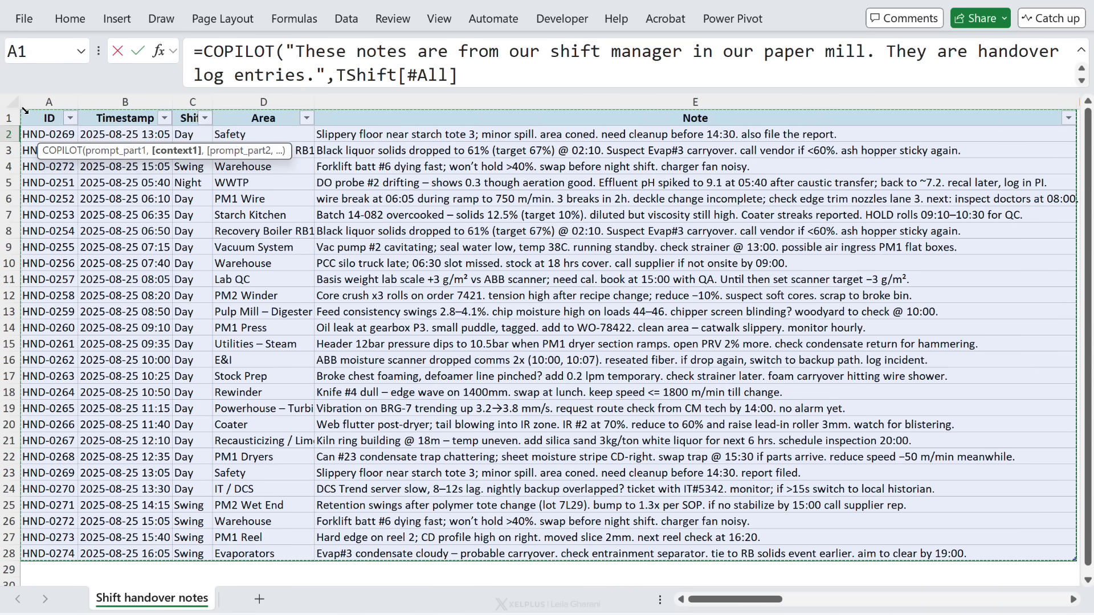
Add the prompt 'summarize the results into the following column' with headers G1:K1 as outputs.
type(",")
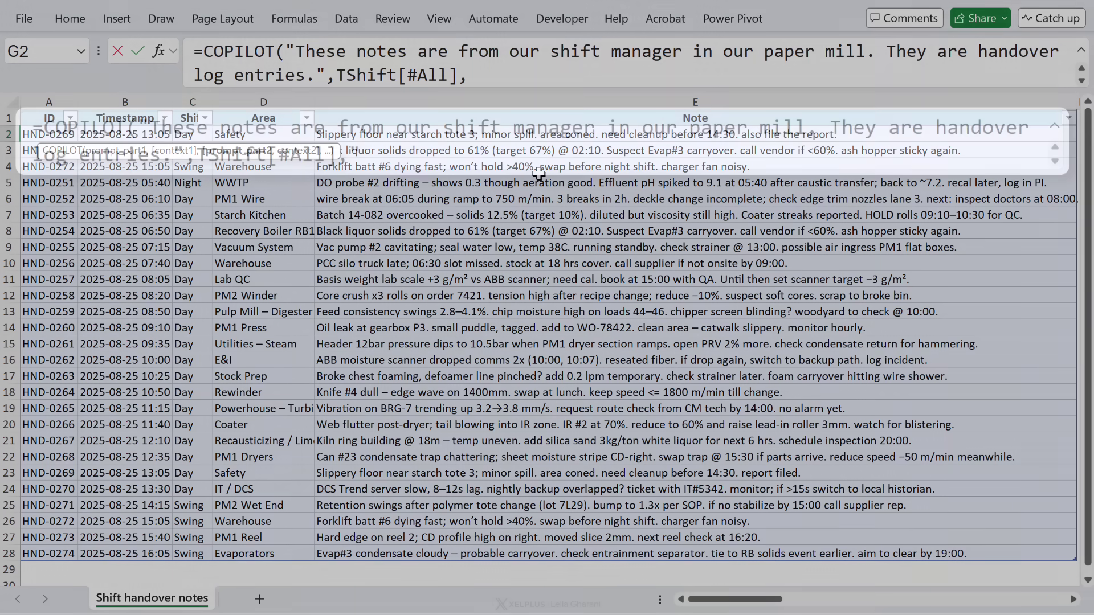
type("\"summarize the")
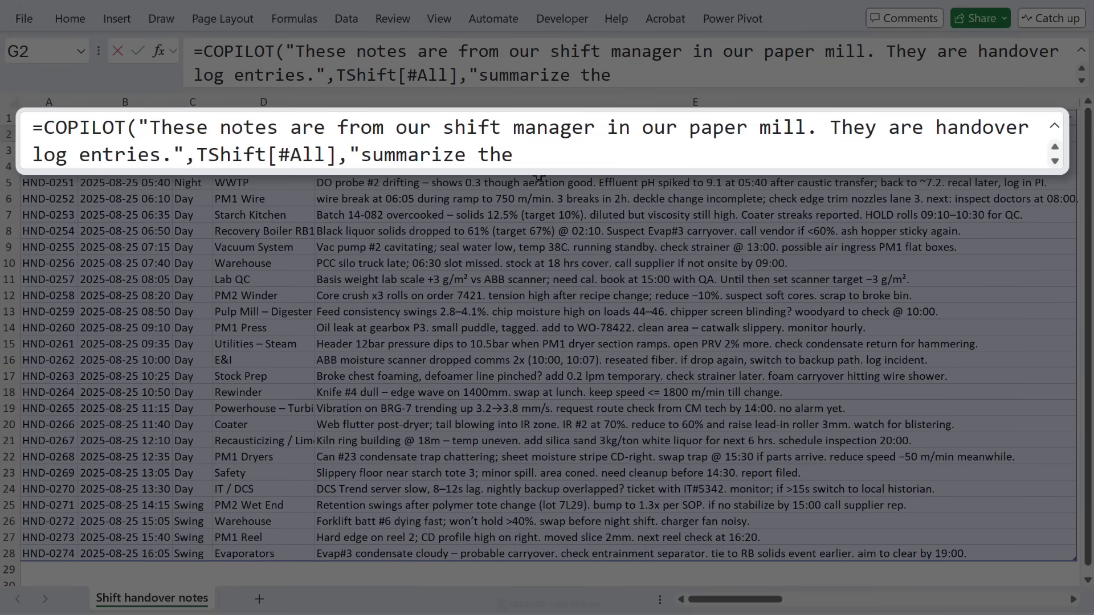
type(" results into the following col")
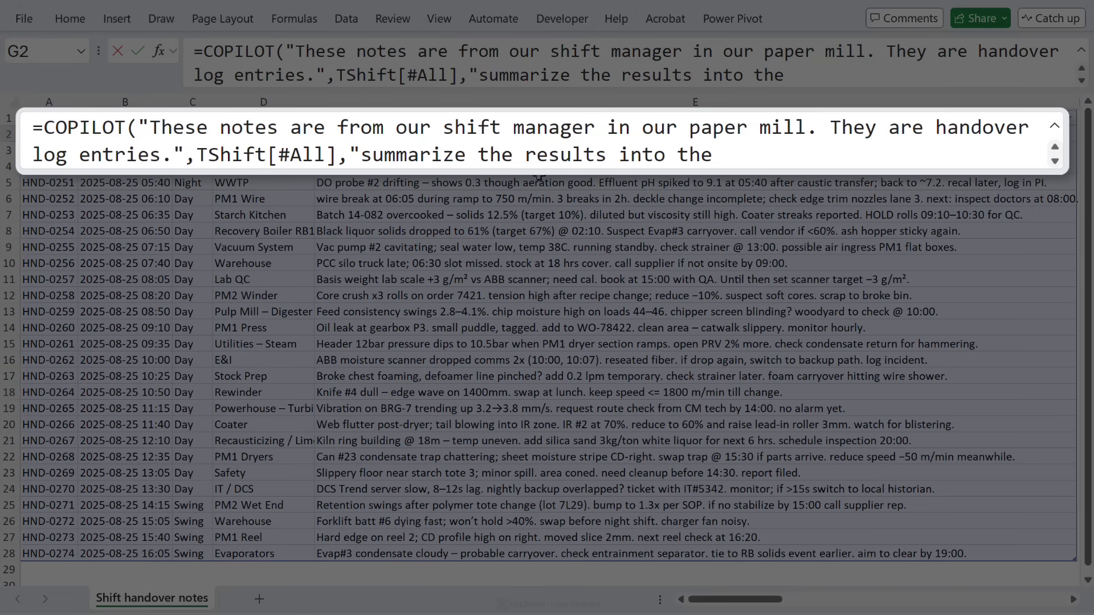
type("umns\",")
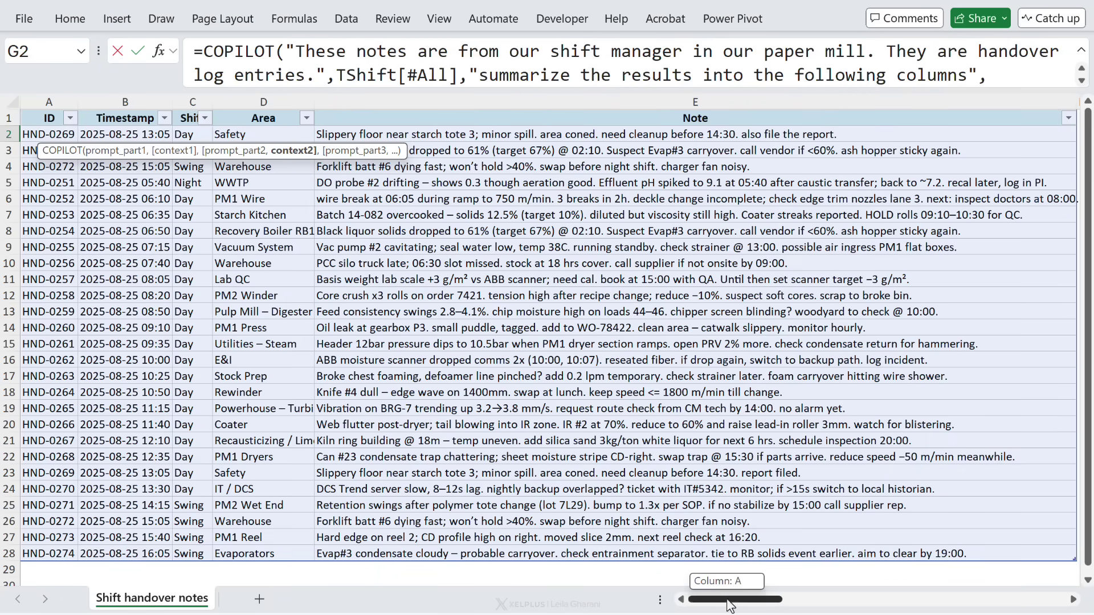
left_click_drag(706, 599, 780, 600)
left_click_drag(464, 120, 969, 119)
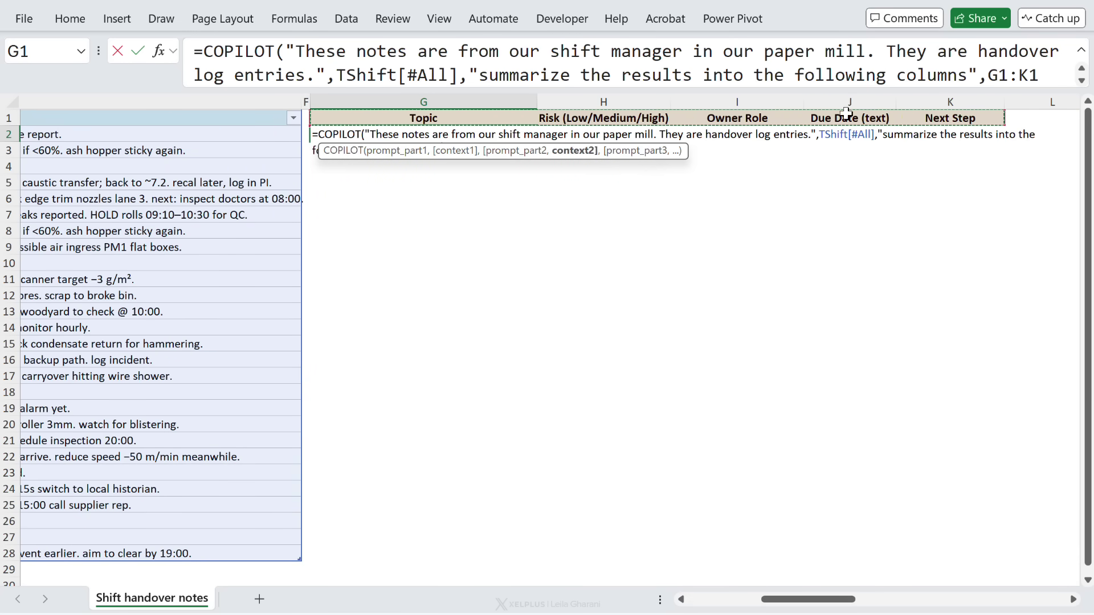
left_click(1053, 84)
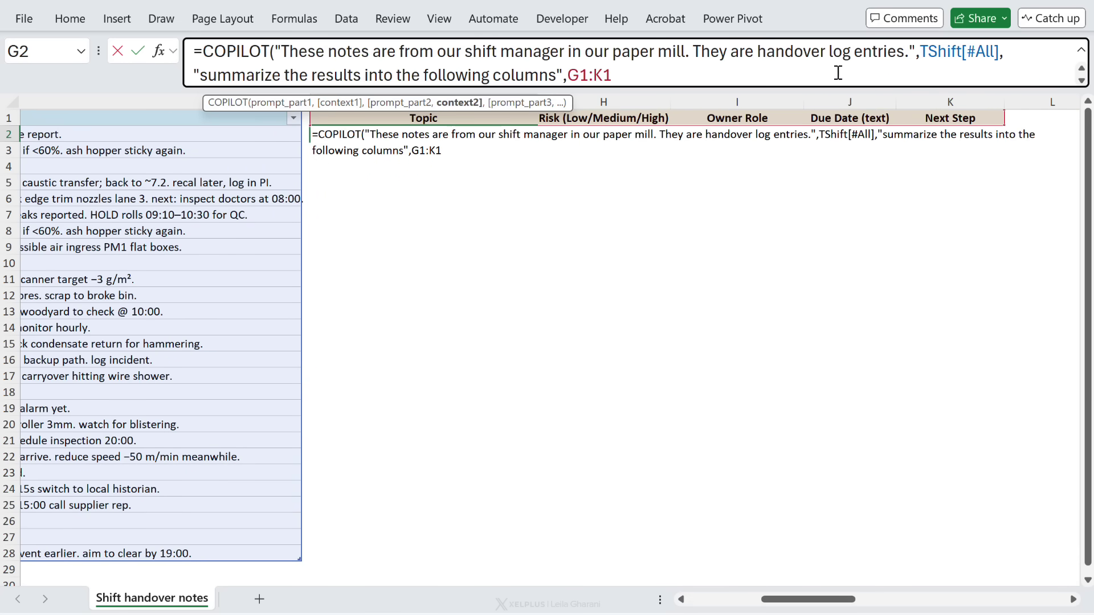
Close and commit the summarizing COPILOT formula, then review its formula in G2.
type(")")
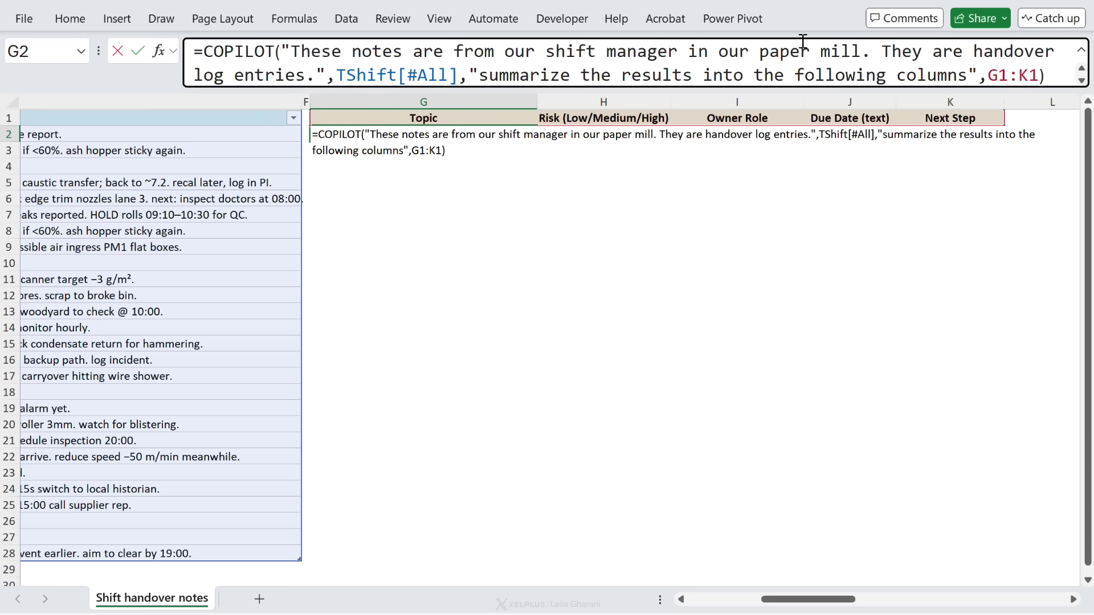
key("Return")
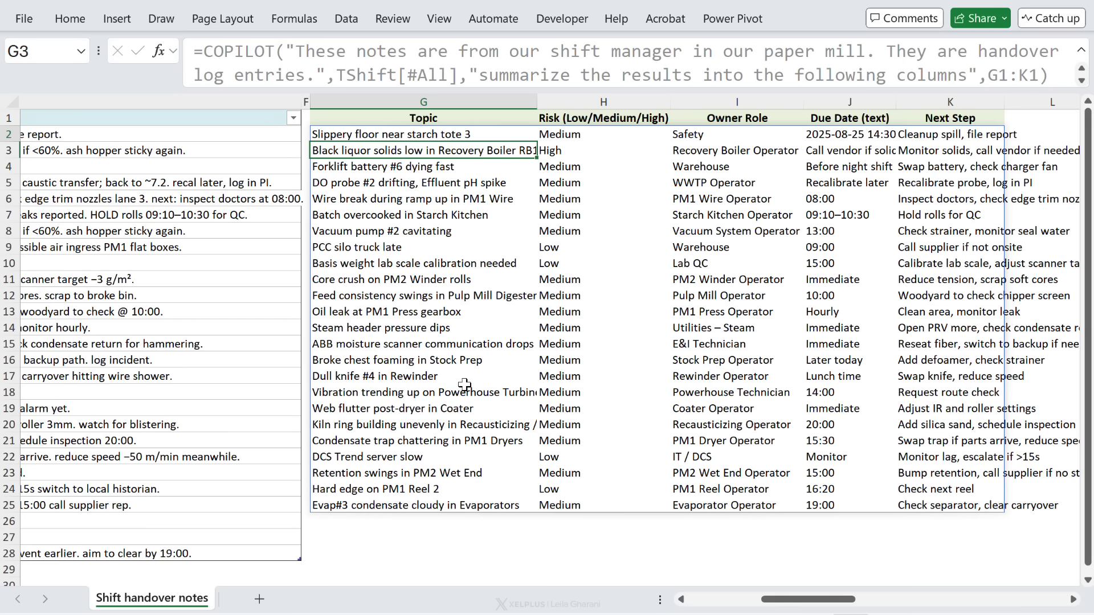
left_click_drag(801, 598, 763, 598)
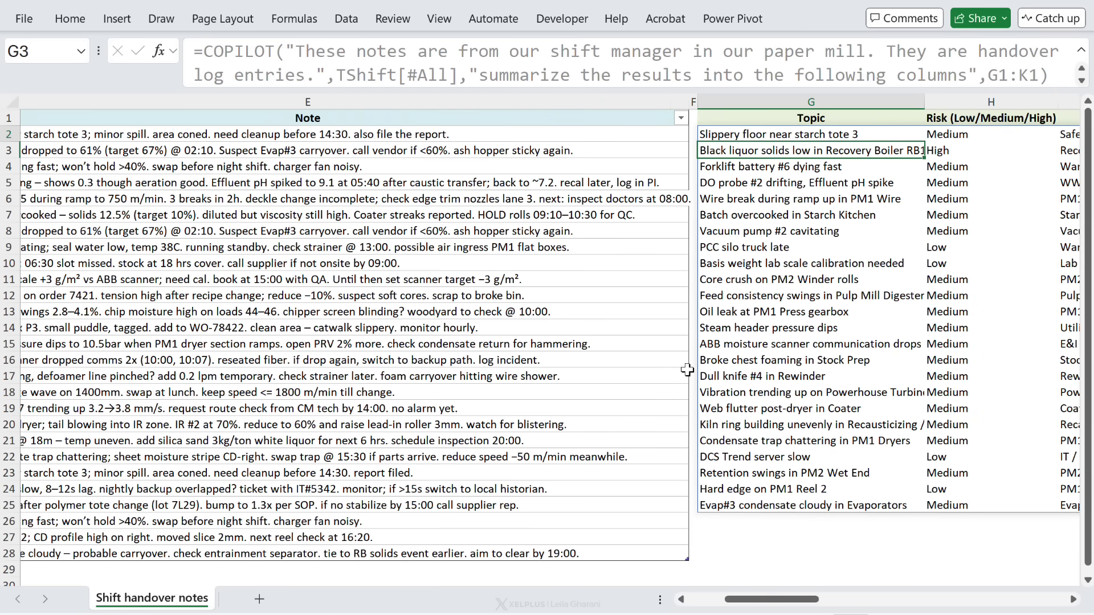
left_click(830, 134)
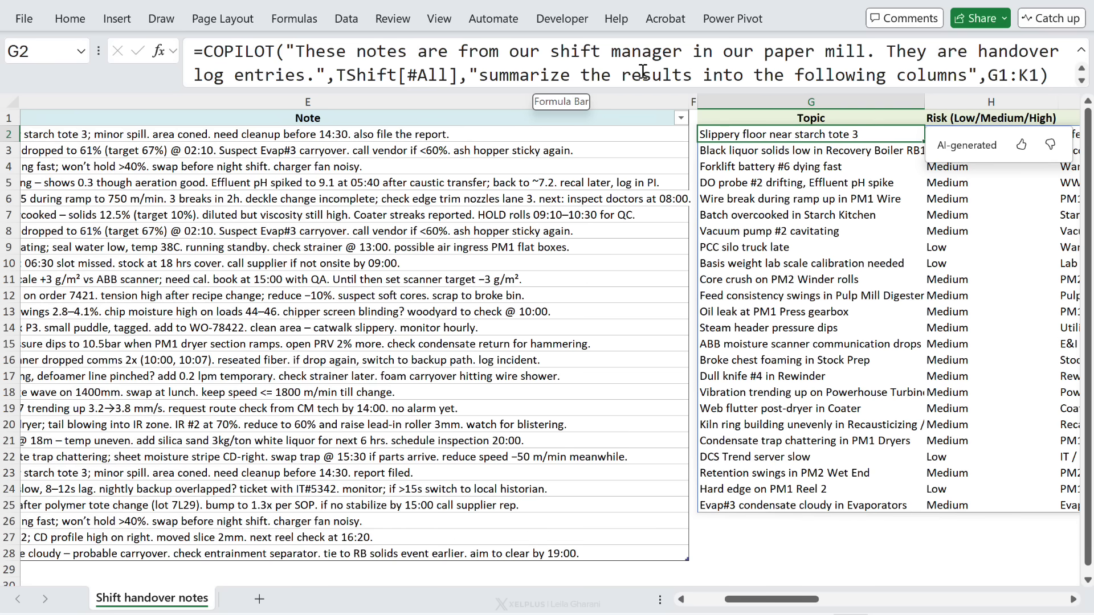
Change 'the results' to 'each note' in the prompt and compare row 3's regenerated summary.
left_click_drag(693, 75, 580, 74)
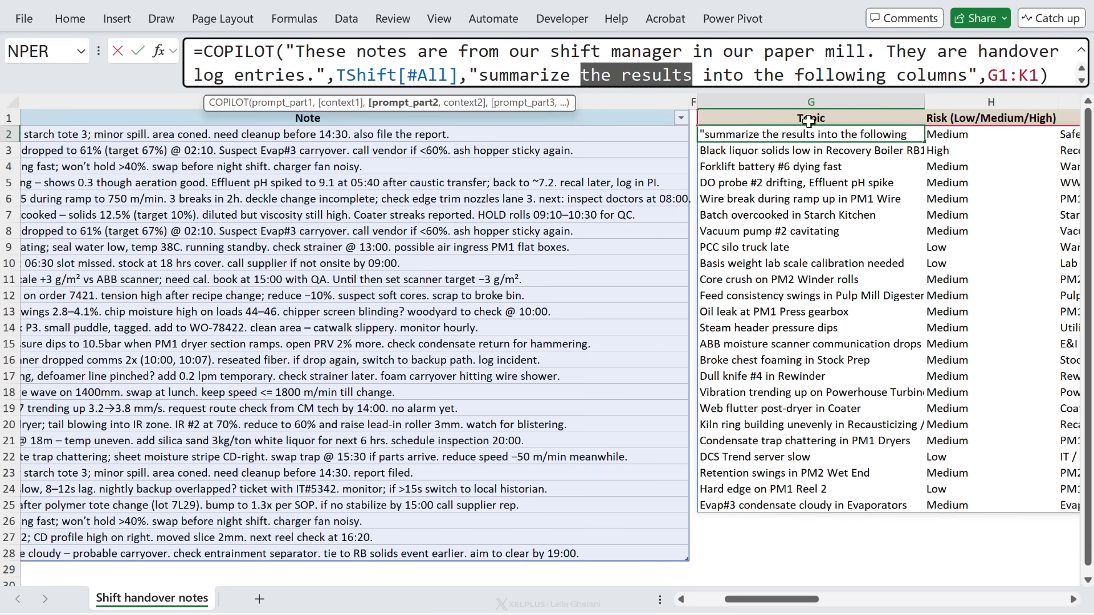
type("each note")
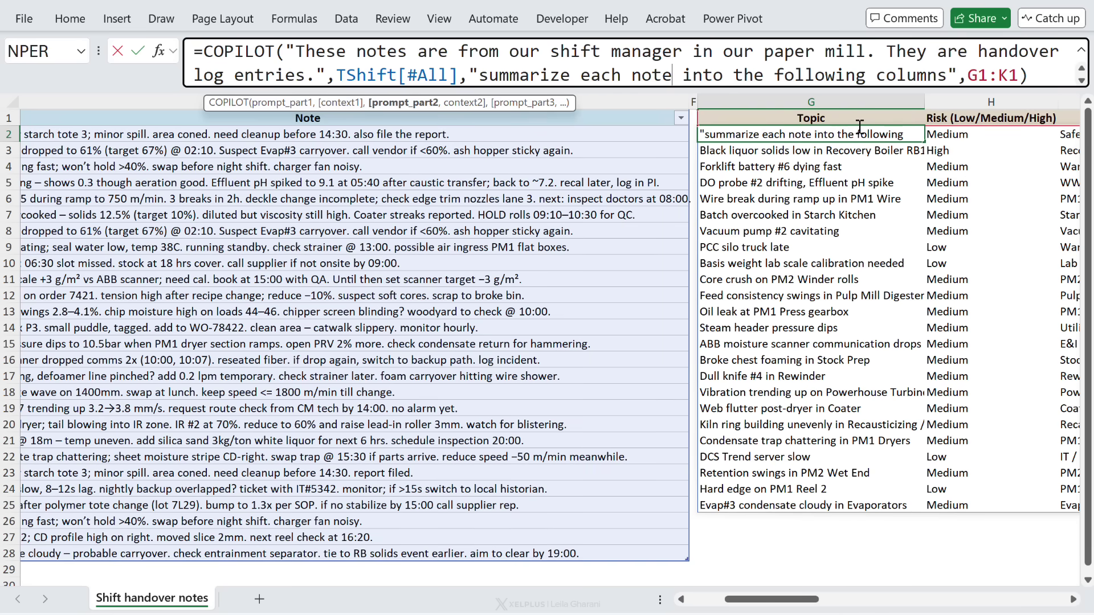
key("Return")
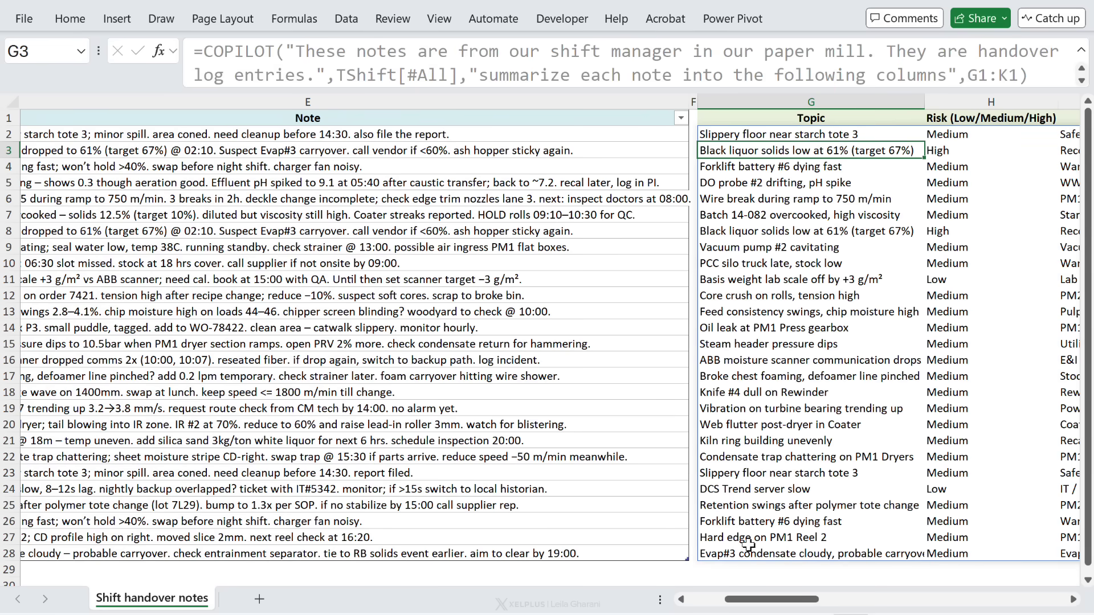
key("Left")
key("Left")
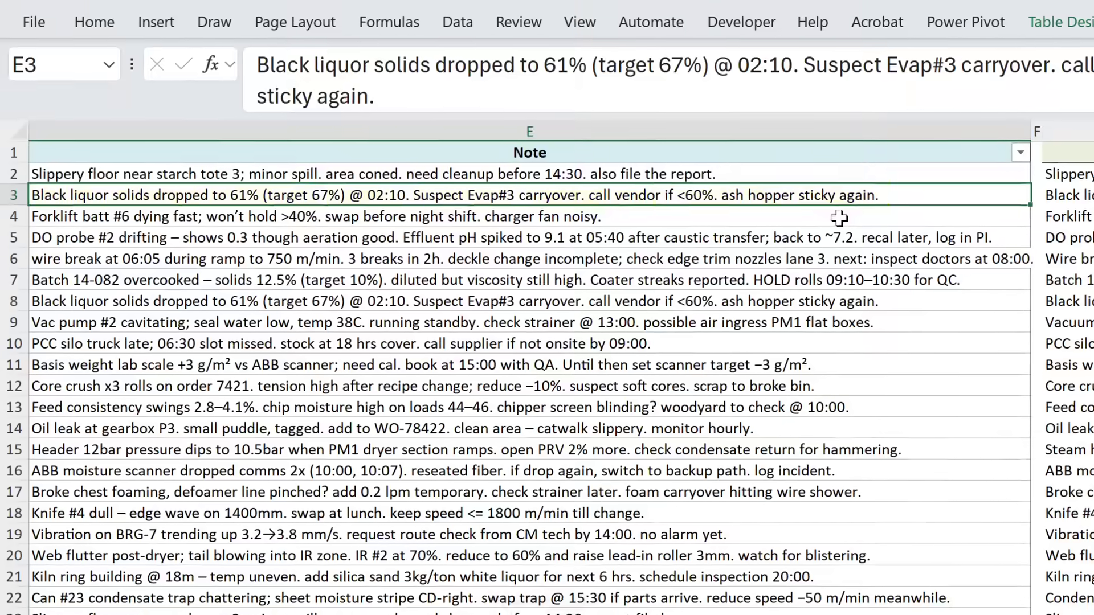
key("Right")
key("Right")
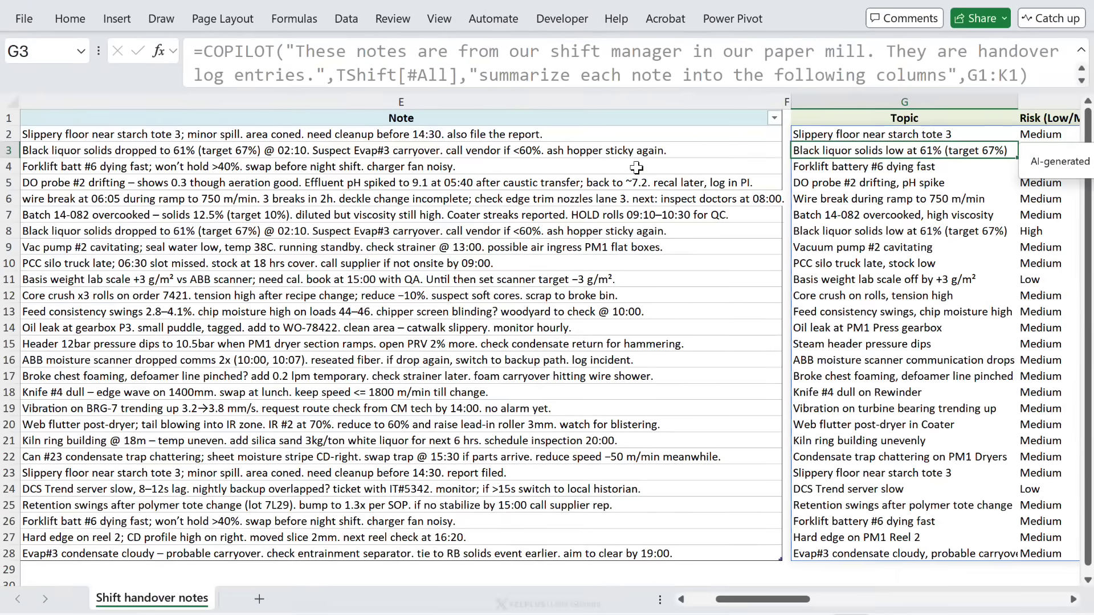
key("Right")
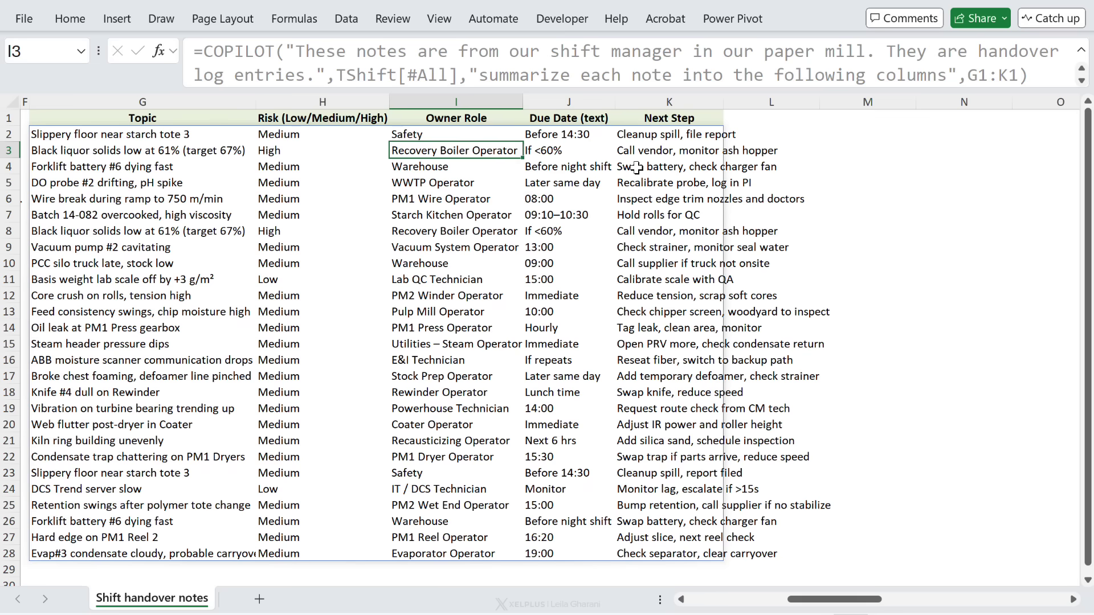
key("Right")
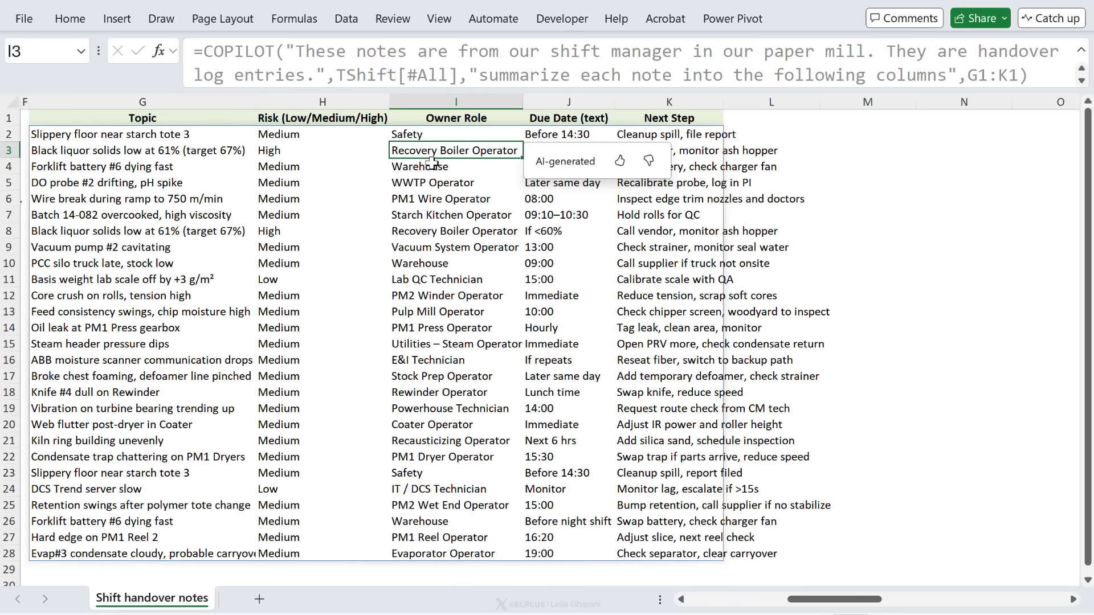
key("Right")
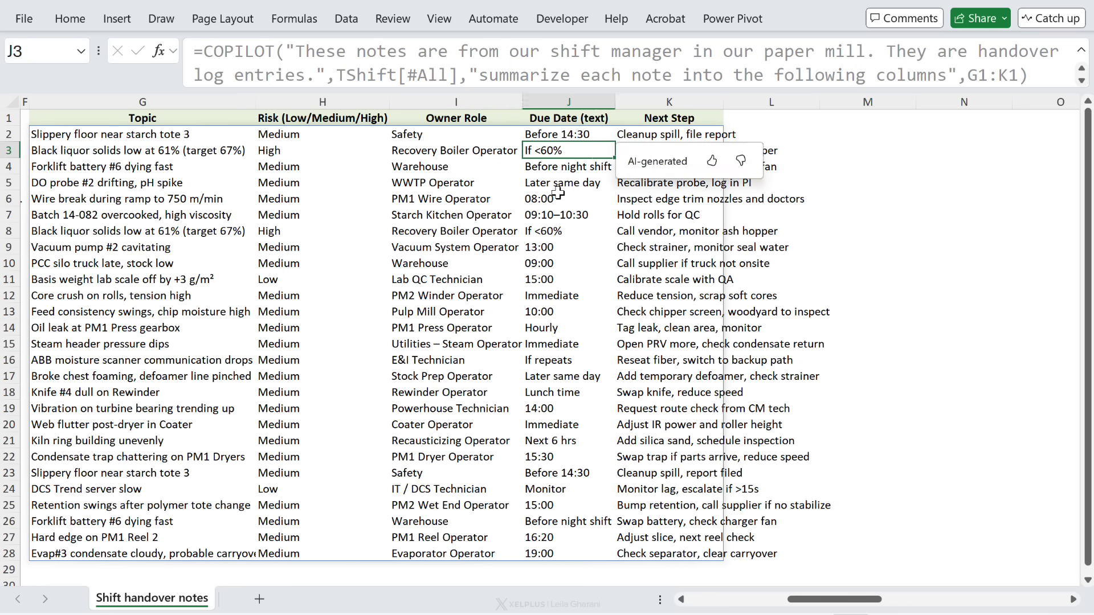
key("Right")
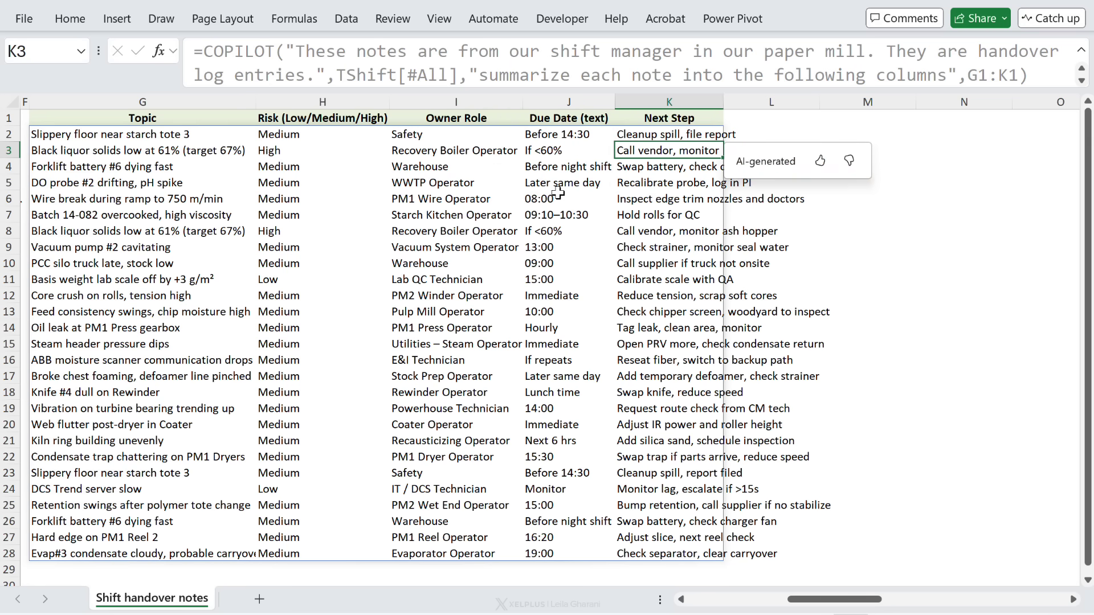
key("Right")
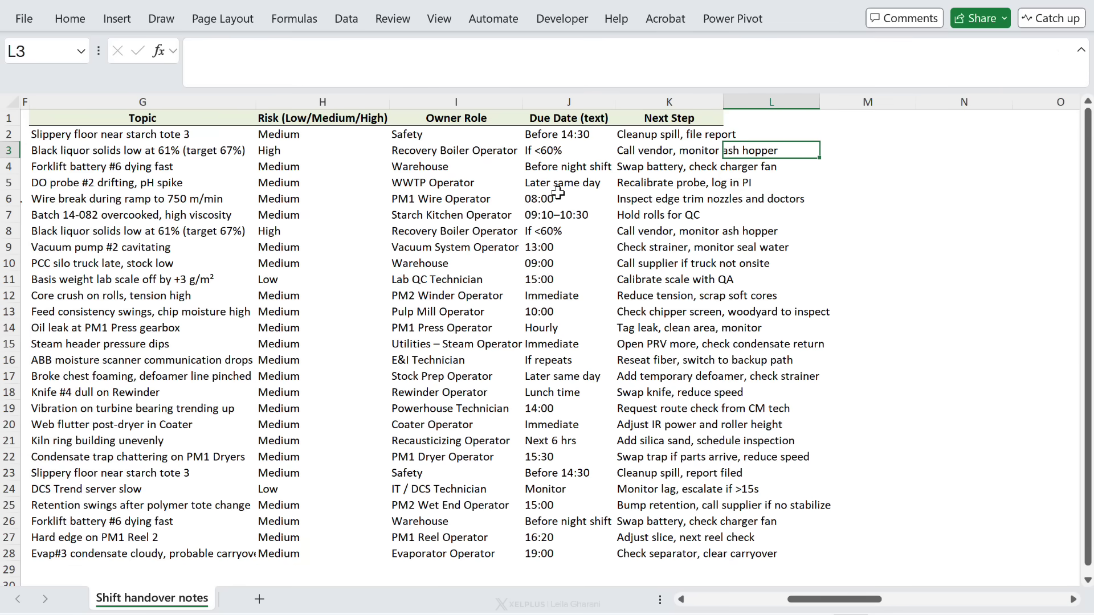
Move past the generated results toward the A1A Car Wash Reviews sheet.
key("Right")
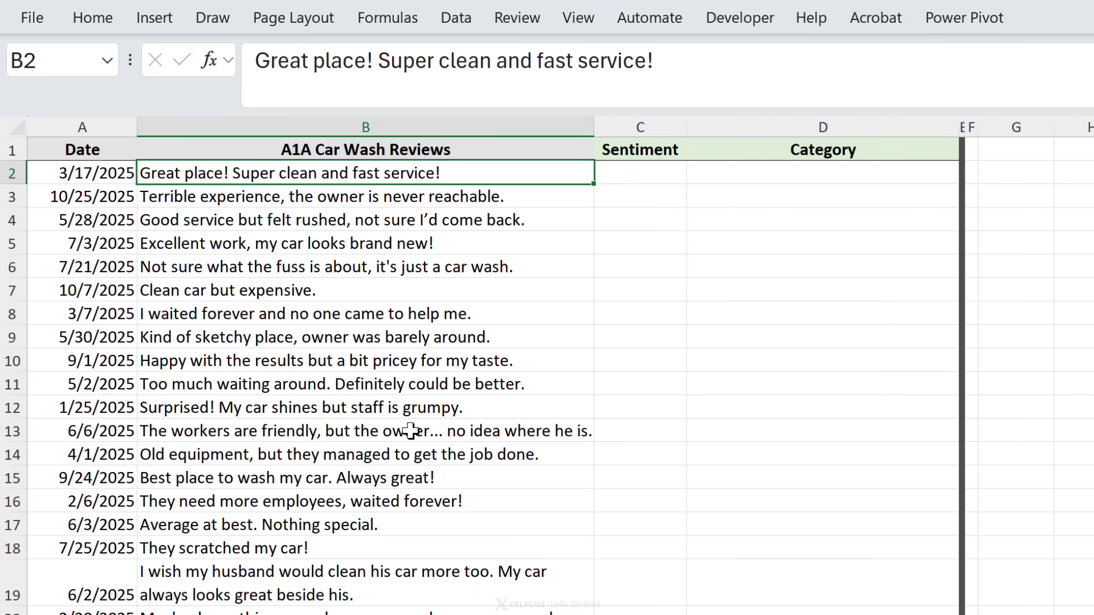
Enter =COPILOT("these are our car wash reviews",B2:B23,"for each review return",C1:D1) in C2.
left_click(677, 180)
type("=cop")
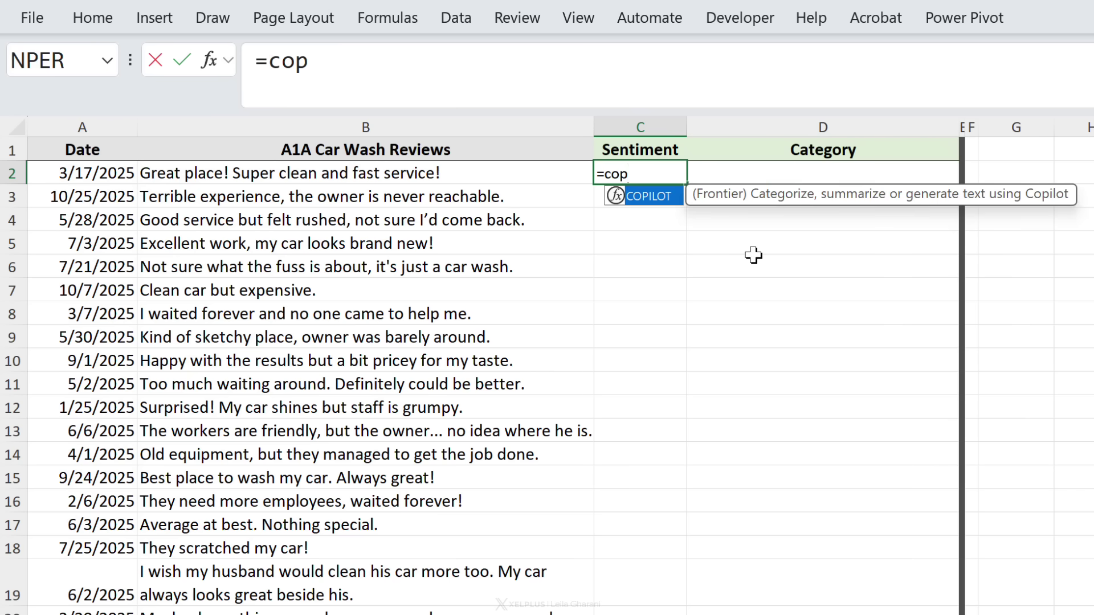
key("Tab")
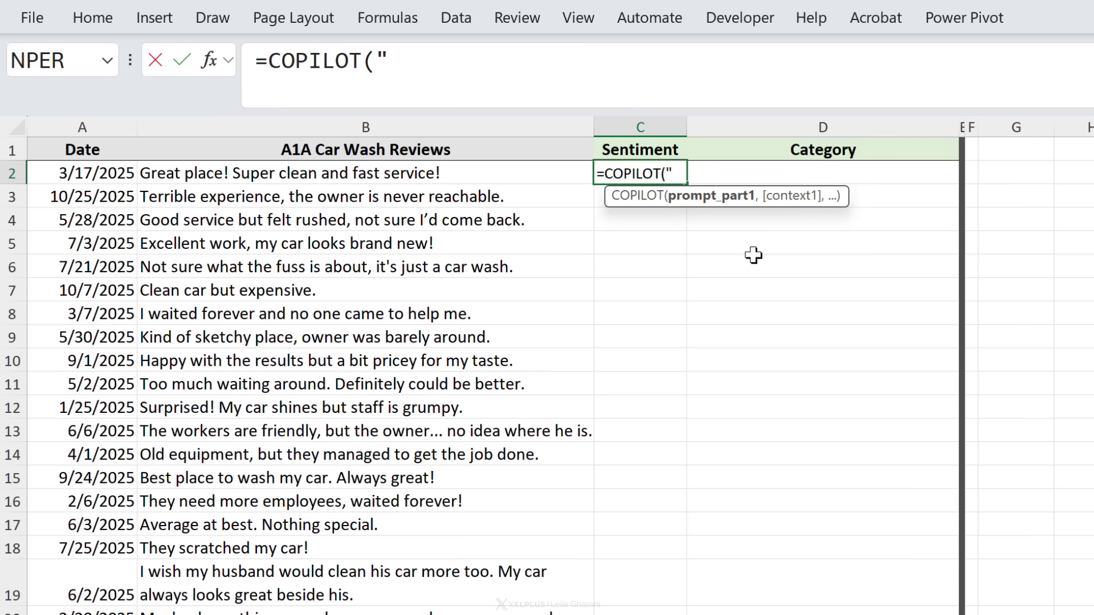
type("\"these are our car wash ")
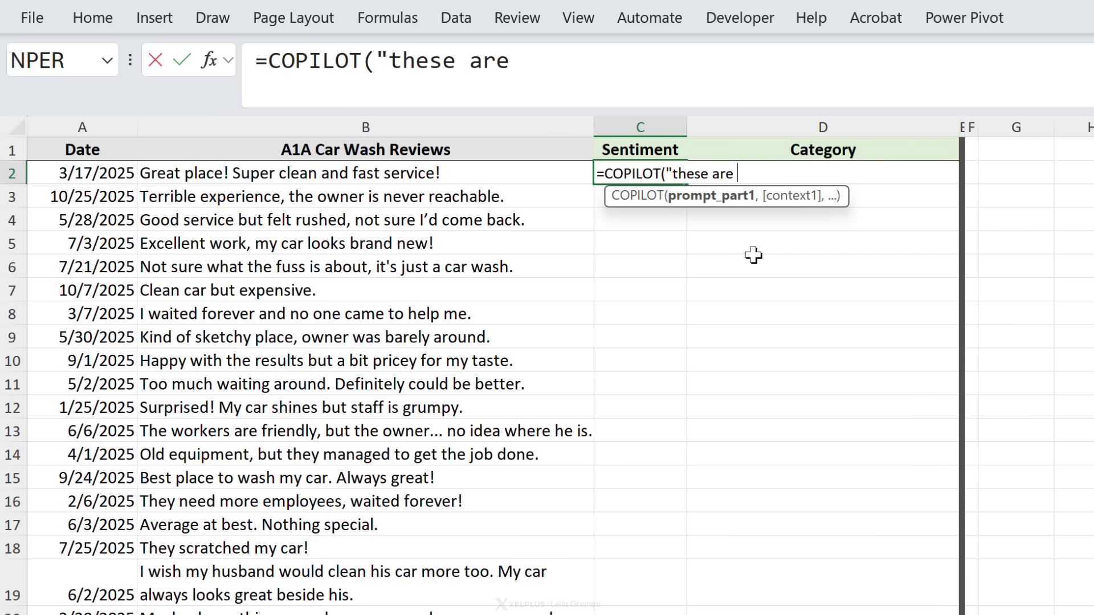
type("reviews\",")
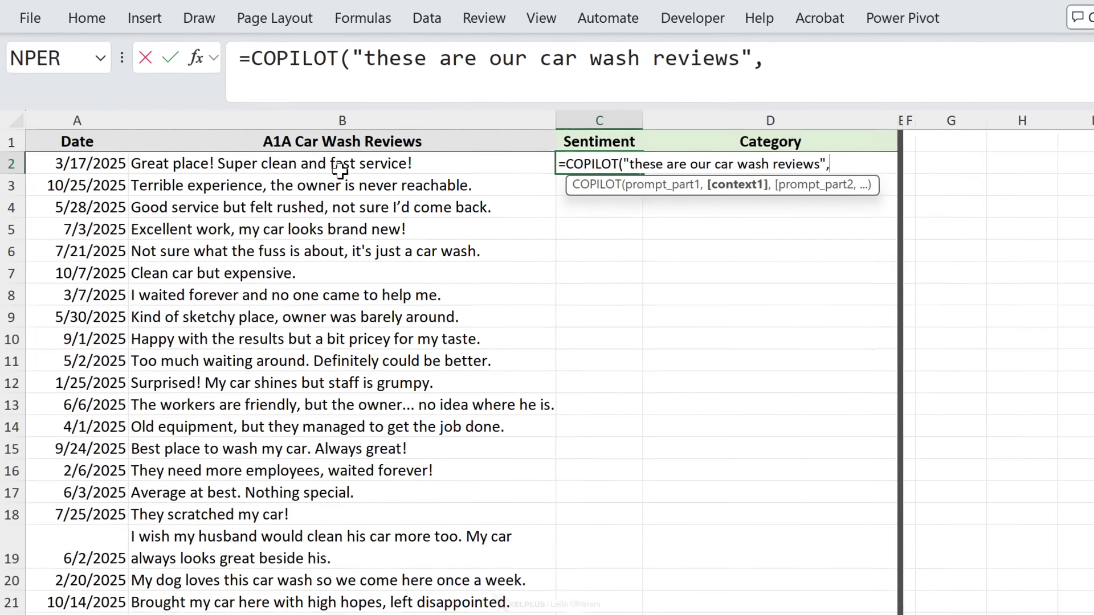
left_click(360, 177)
left_click_drag(311, 157, 251, 529)
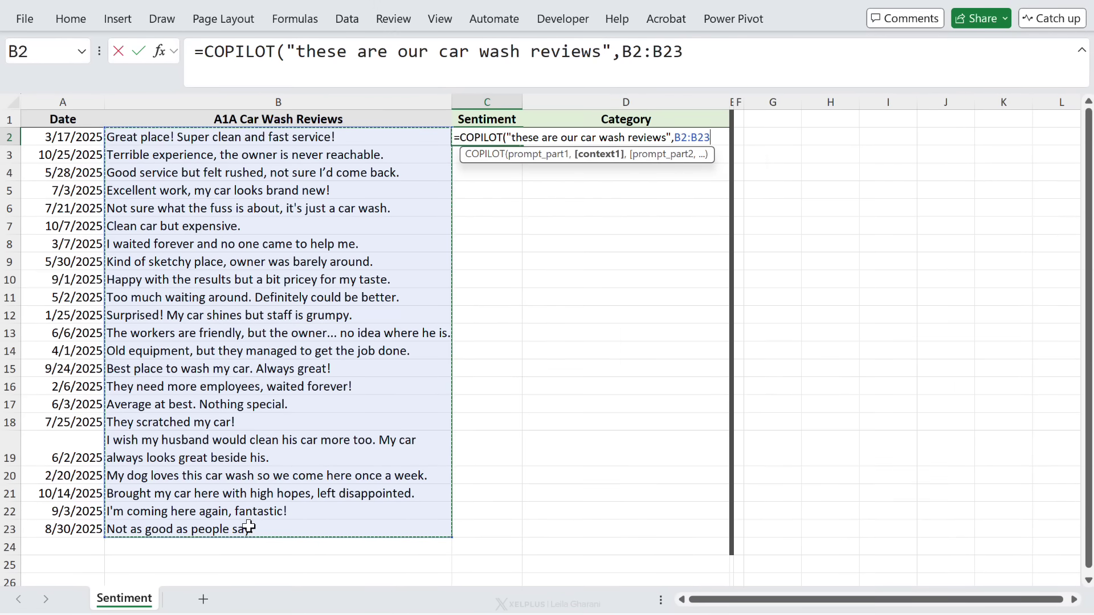
type(",")
type("\"fo")
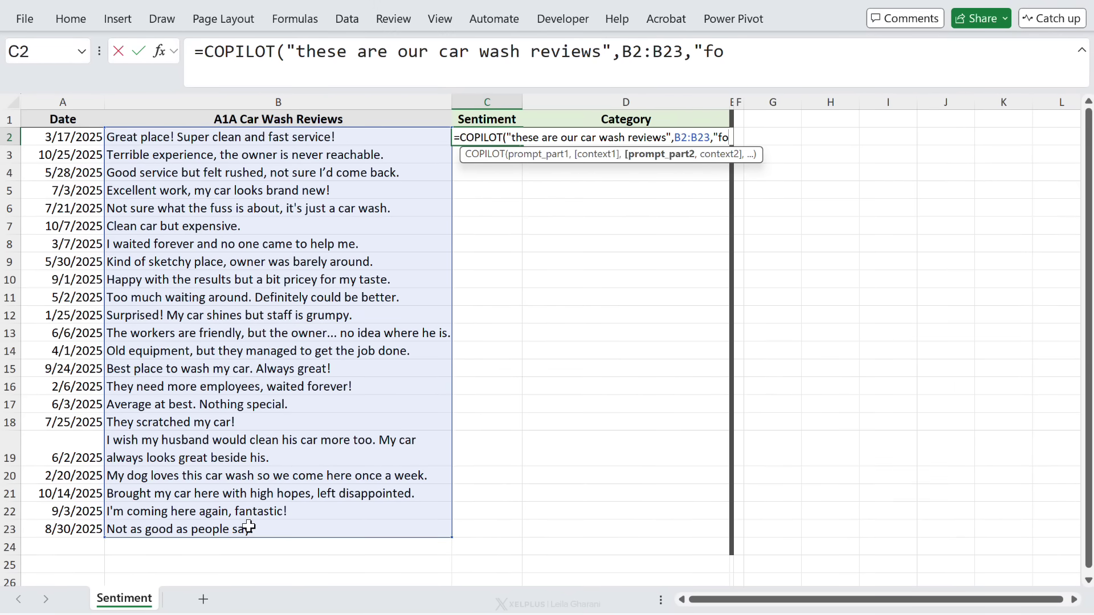
type("r each review return\",")
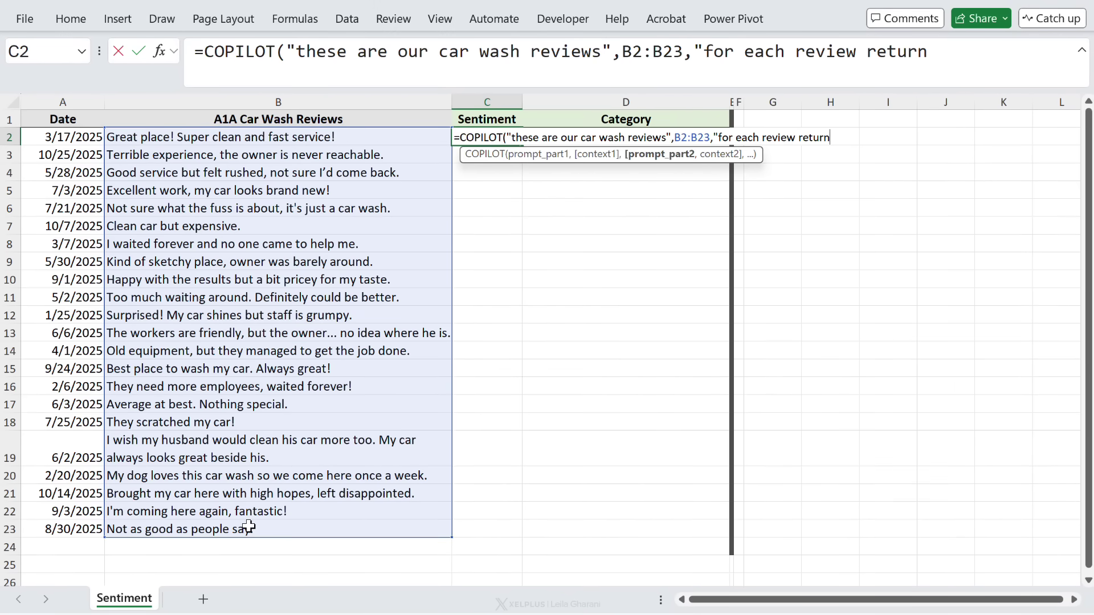
left_click(491, 118)
left_click_drag(492, 118, 576, 119)
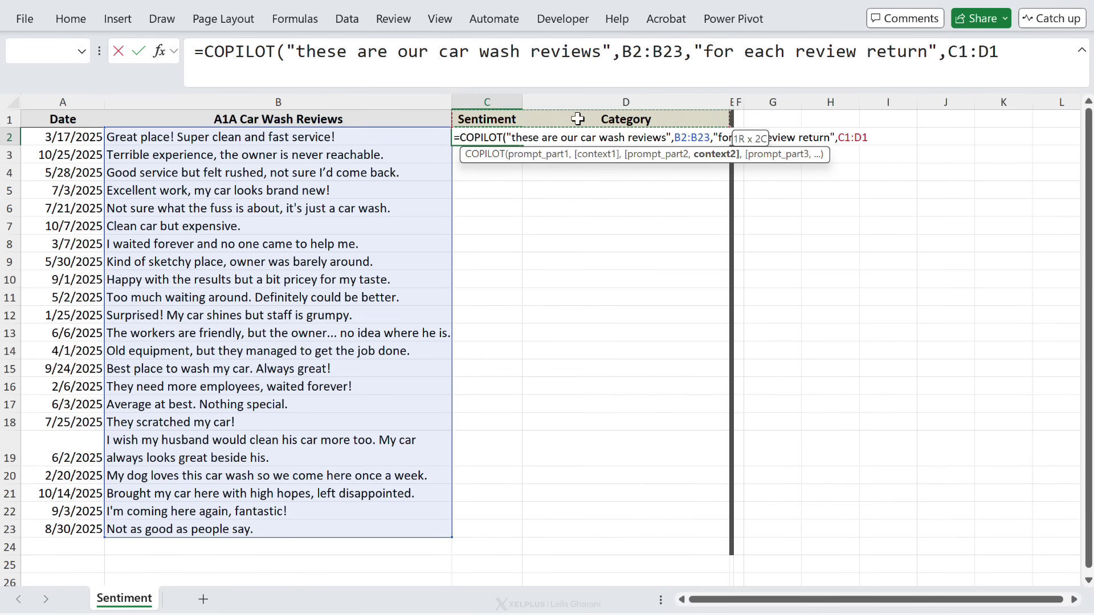
type(")")
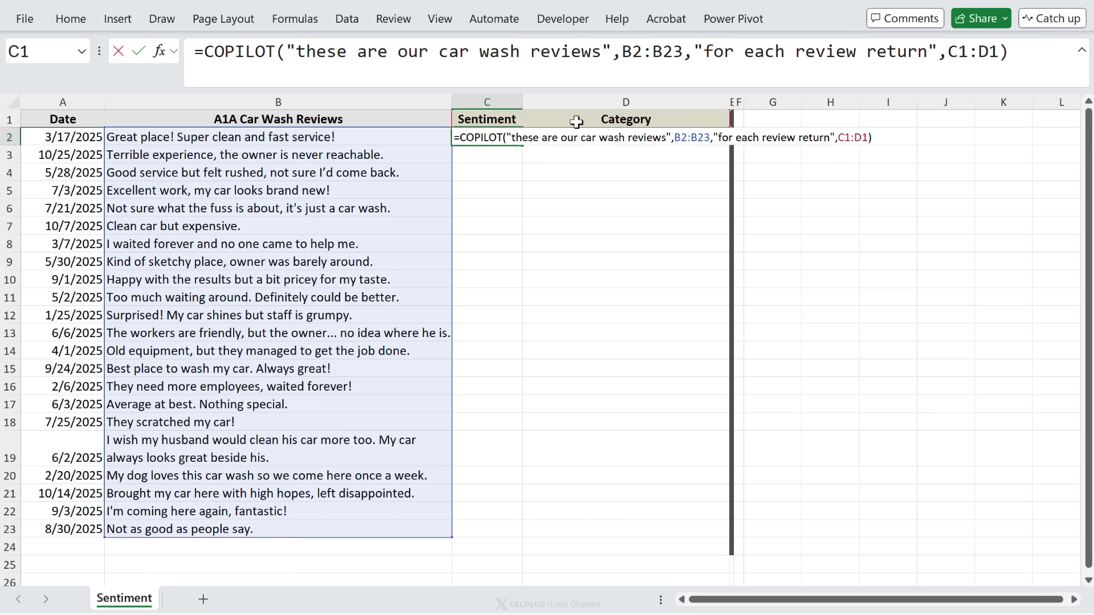
key("Return")
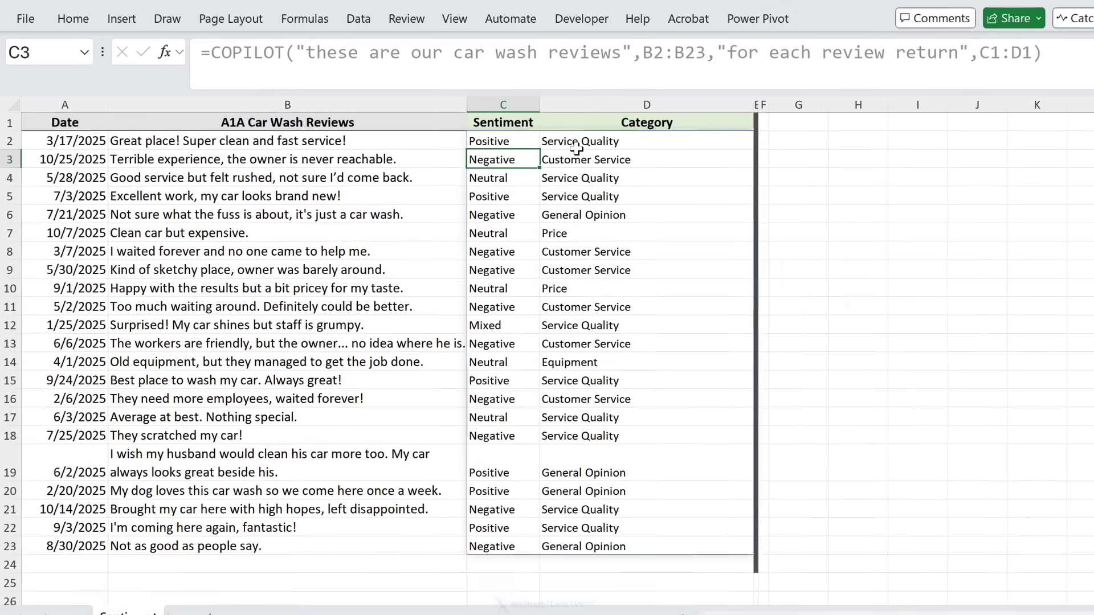
left_click(510, 142)
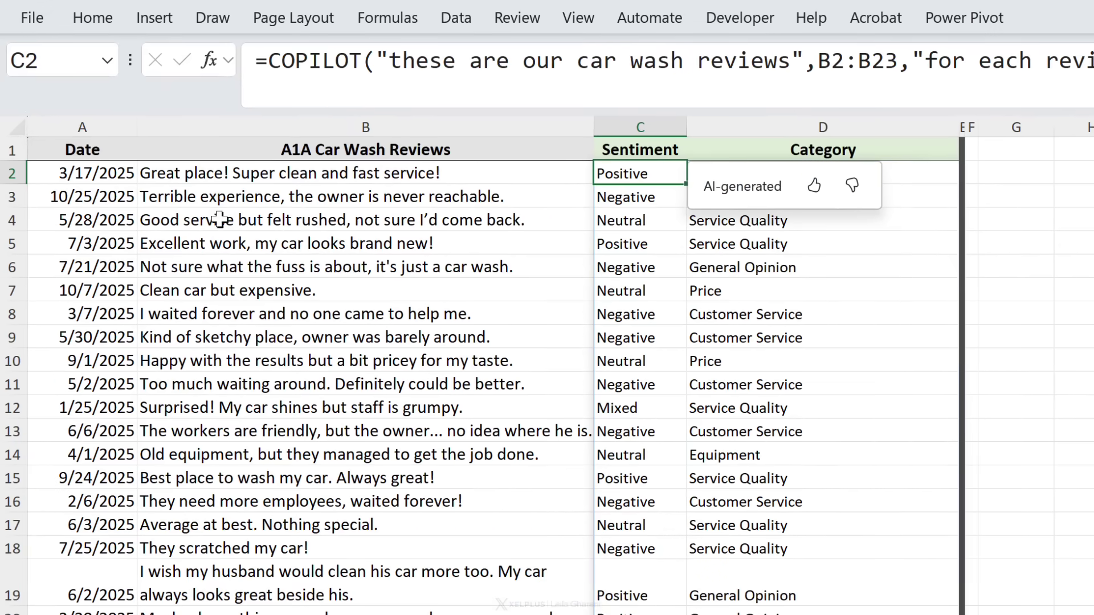
key("Left")
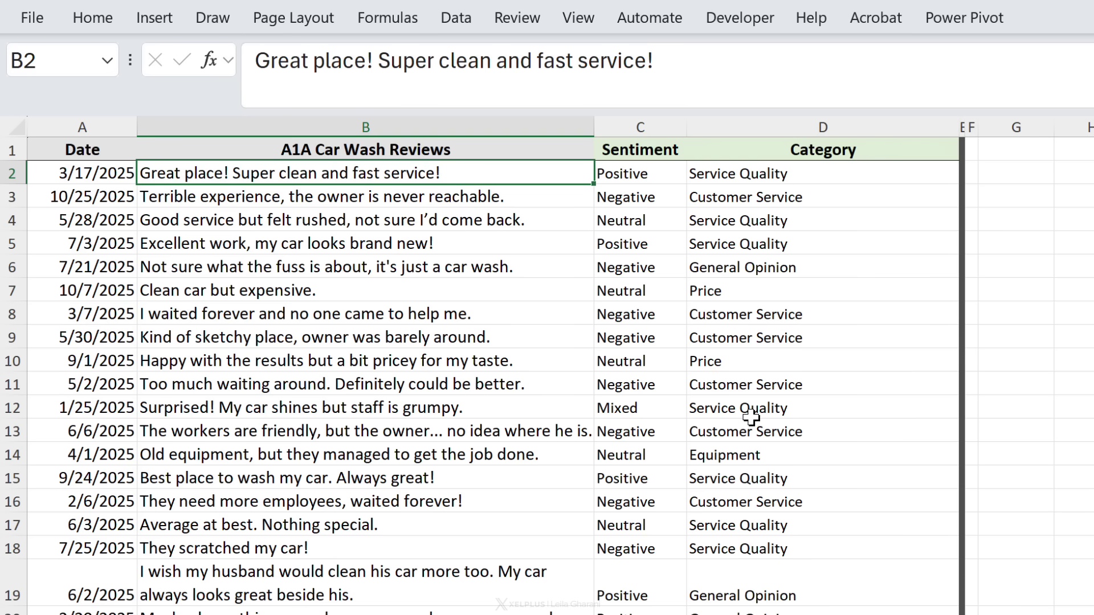
Rename the D1 header from 'Category' to 'Categories' in the formula bar.
left_click(808, 150)
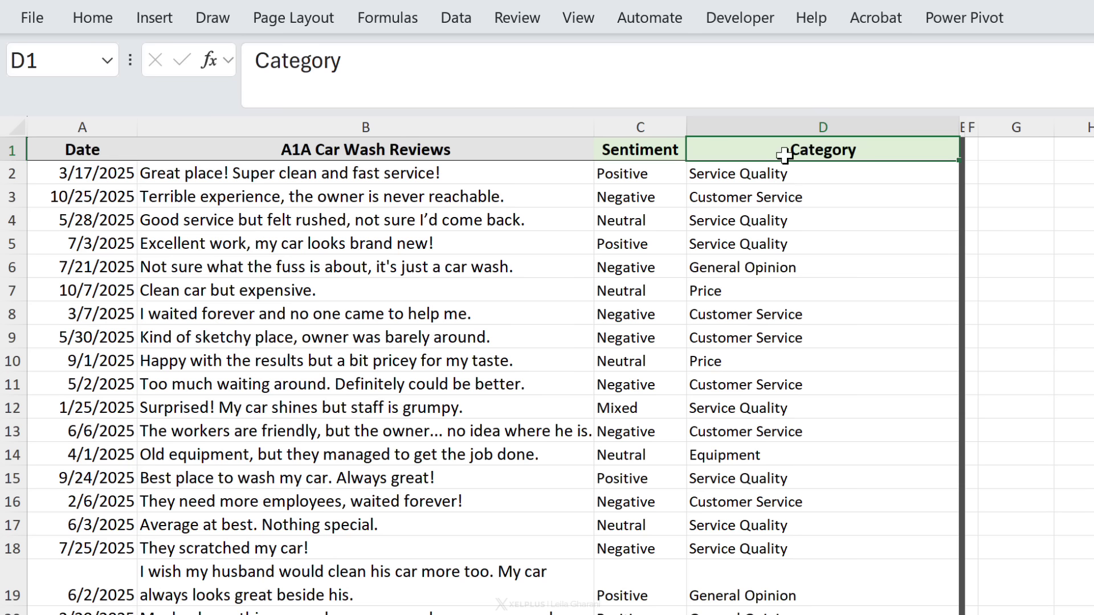
left_click(420, 63)
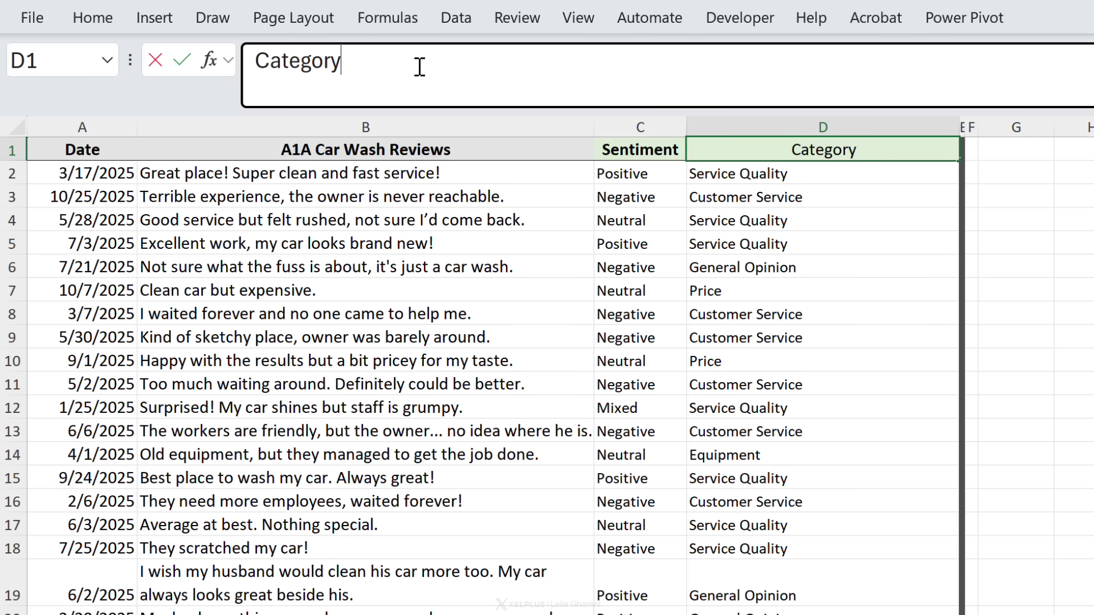
key("BackSpace")
type("ies")
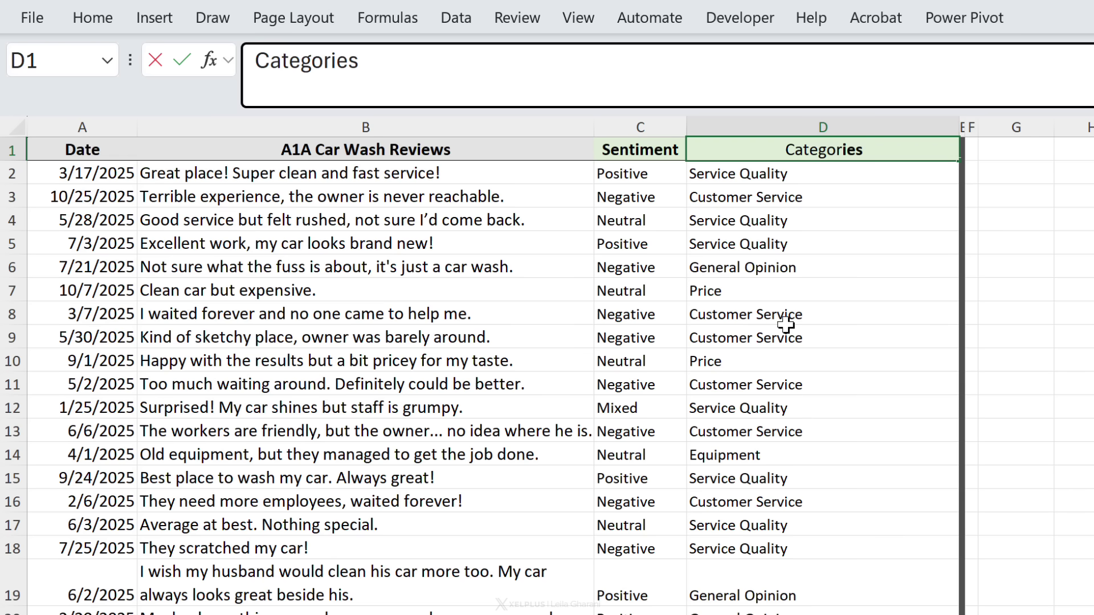
key("Return")
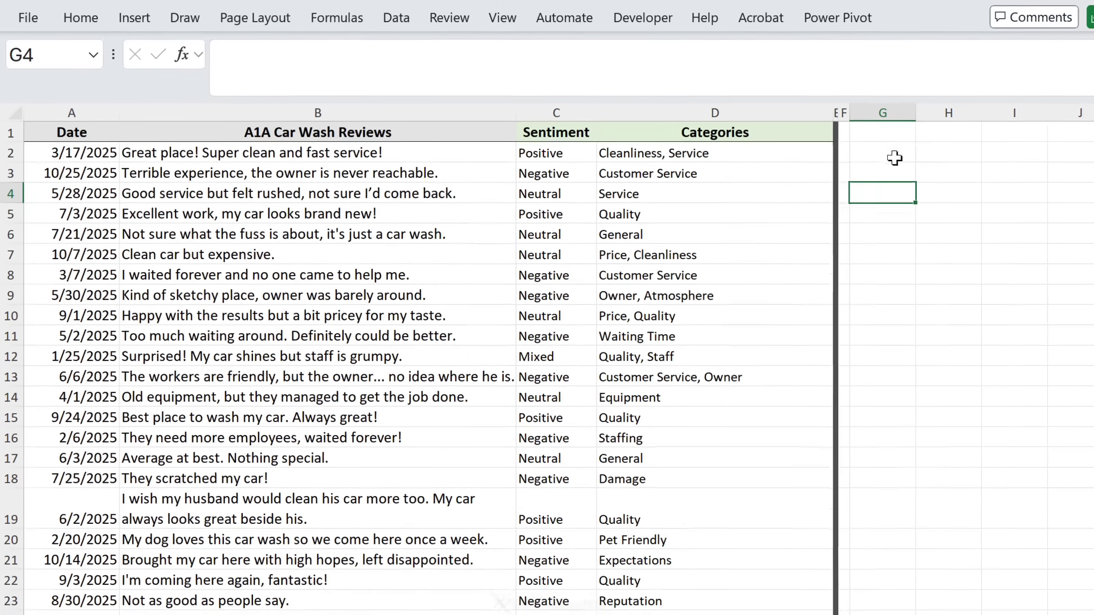
Enter =FILTER(B2:B23,LEN(B2:B23)>50) in G3 to list reviews over 50 characters.
left_click(896, 172)
type("=")
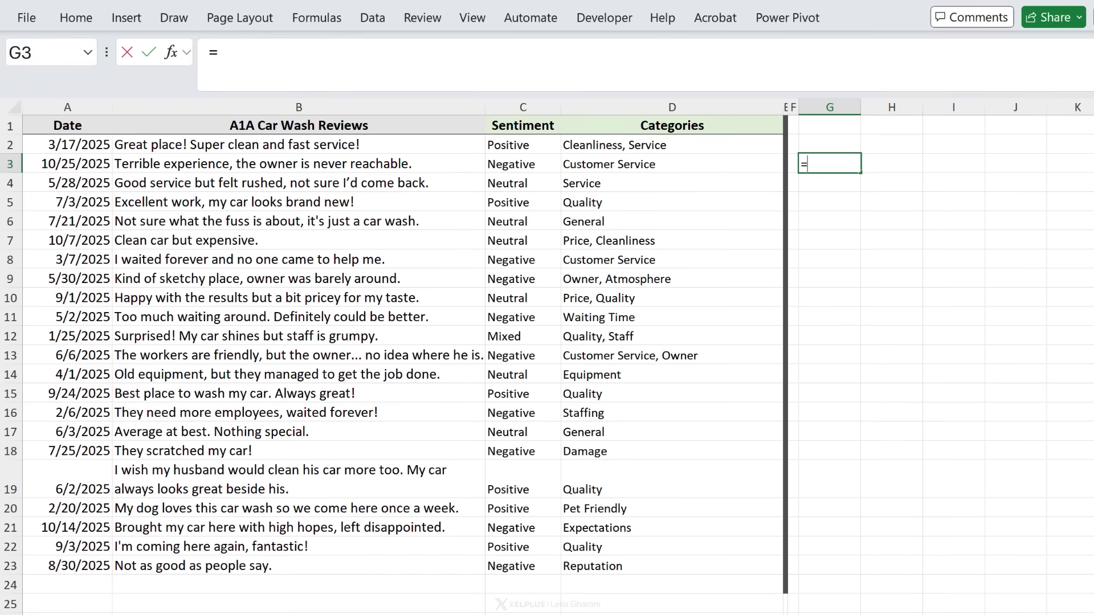
type("fil")
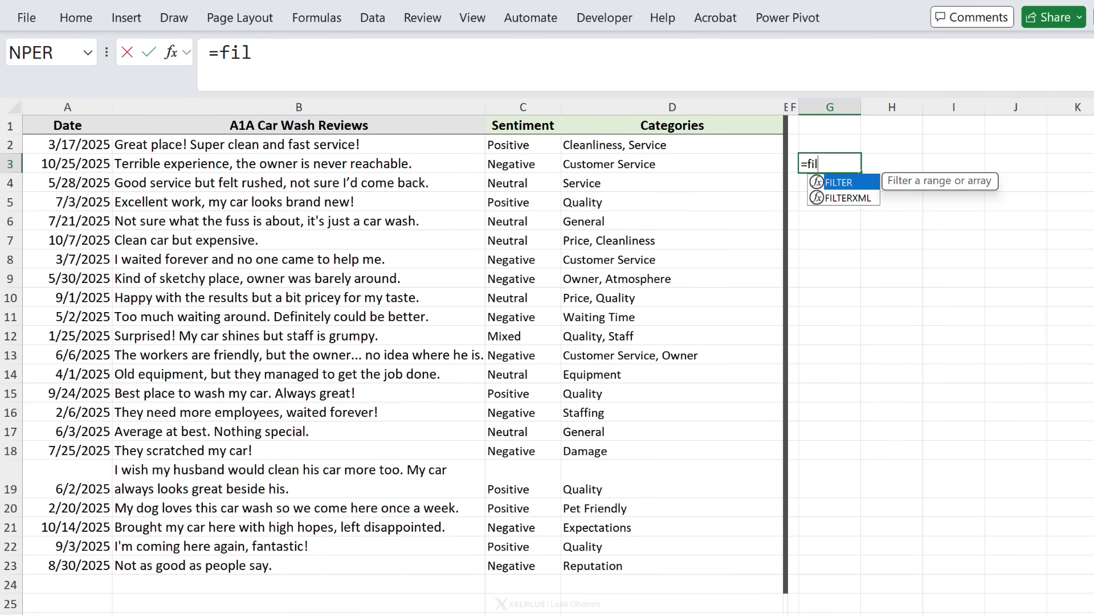
type("ter")
key("Tab")
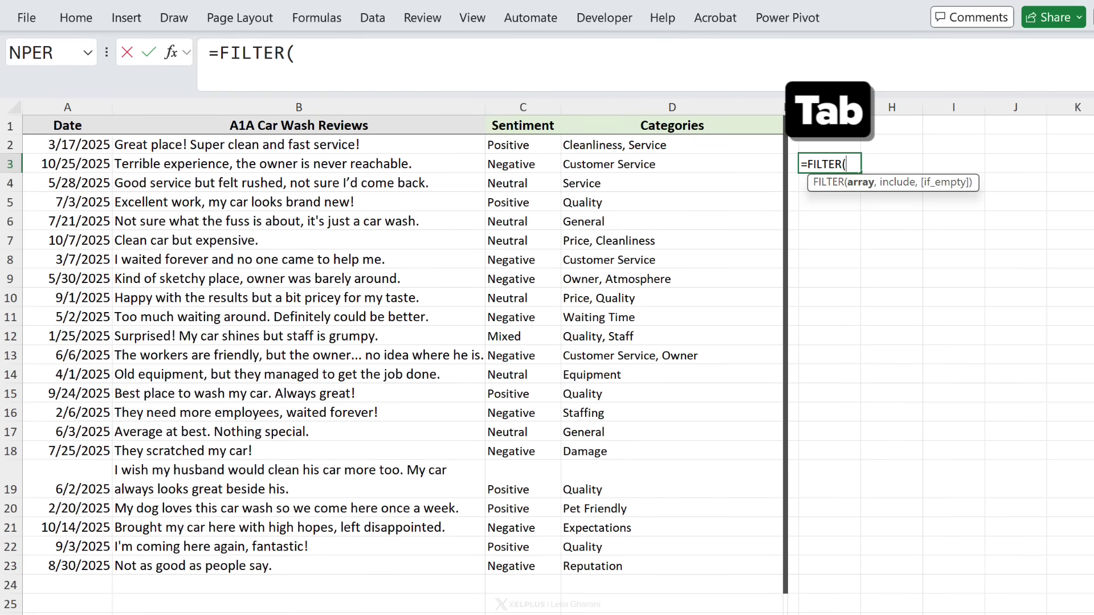
left_click_drag(264, 149, 270, 567)
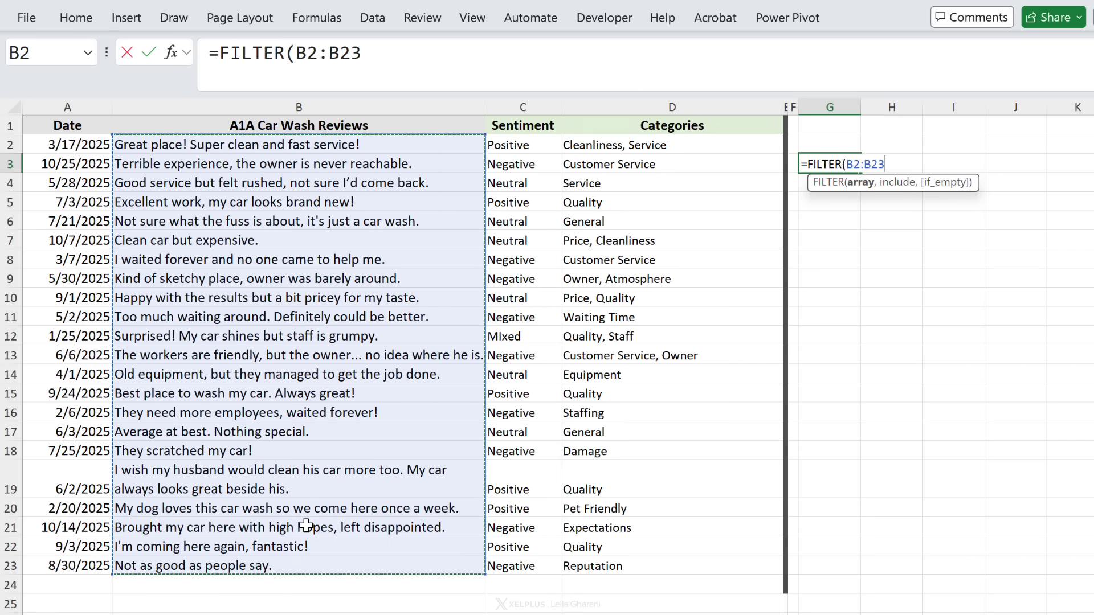
type(",")
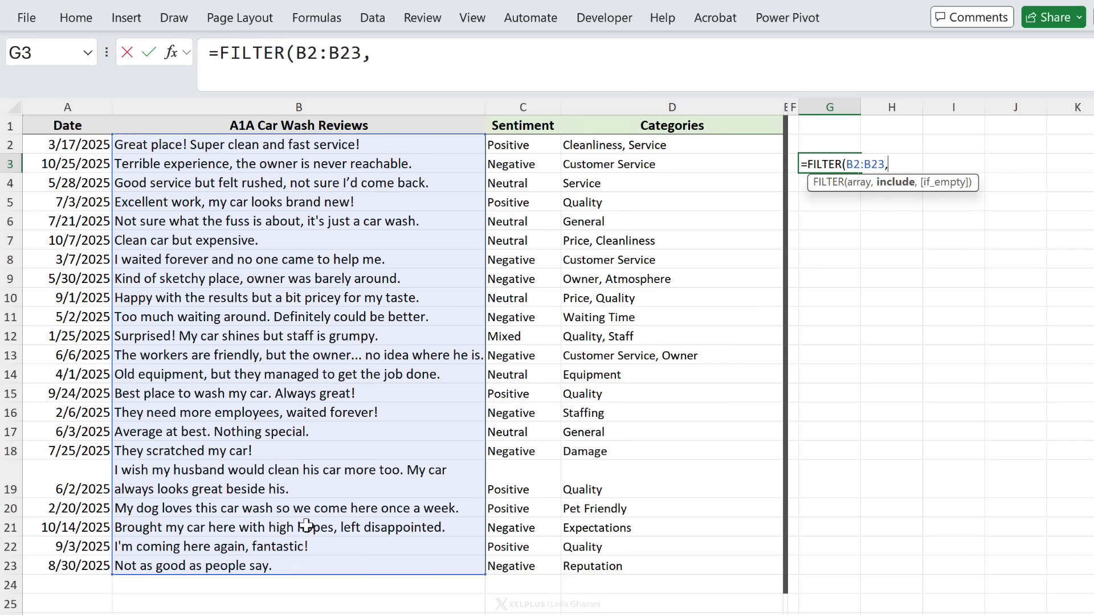
type("len")
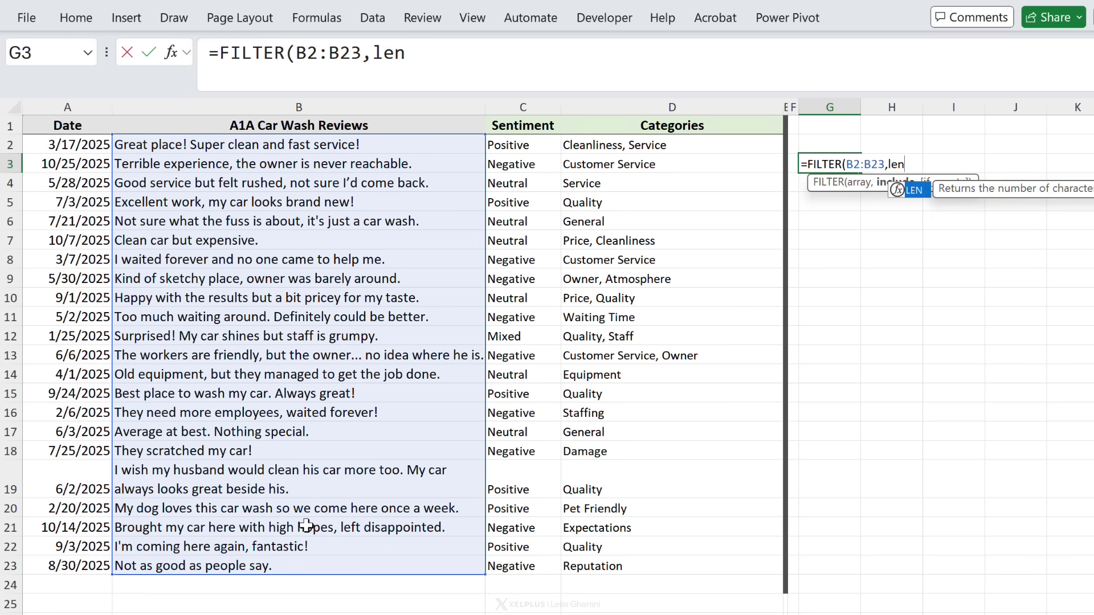
type("(")
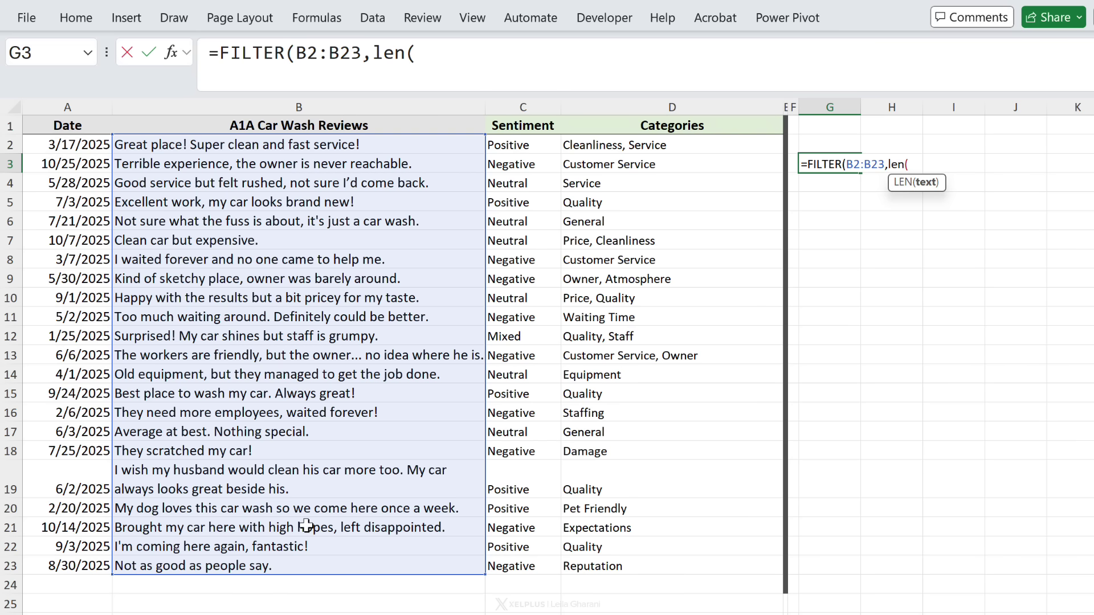
left_click_drag(245, 148, 234, 569)
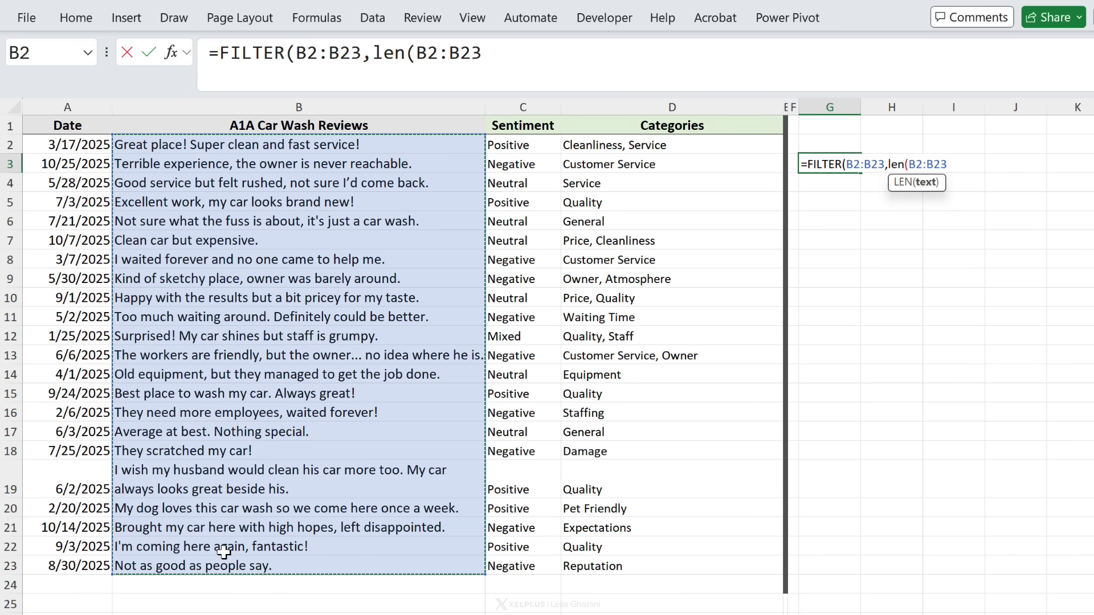
type(")")
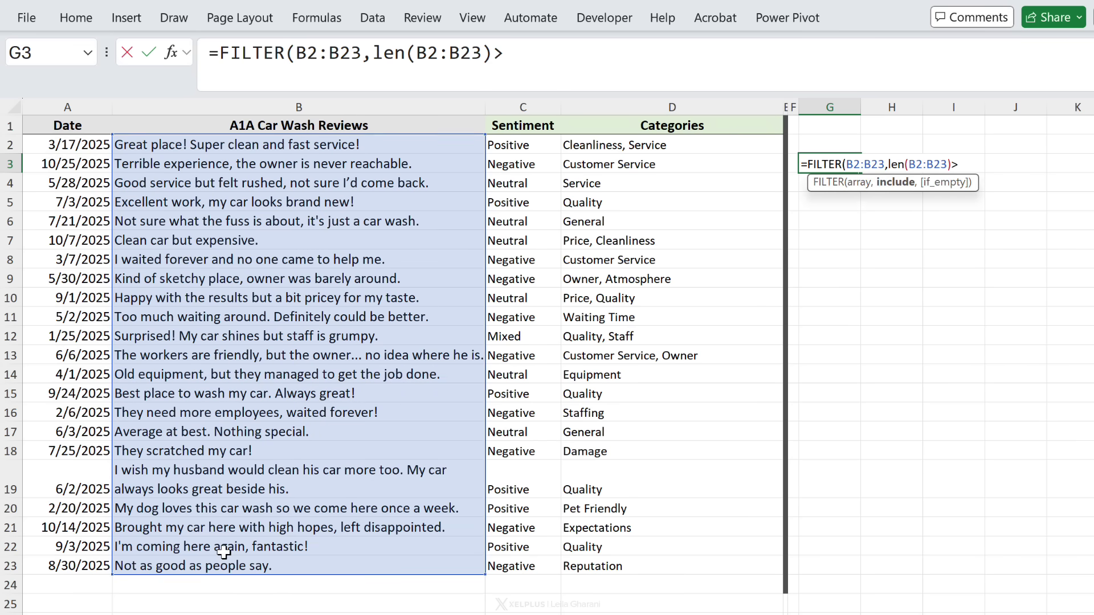
type(">50")
key("Return")
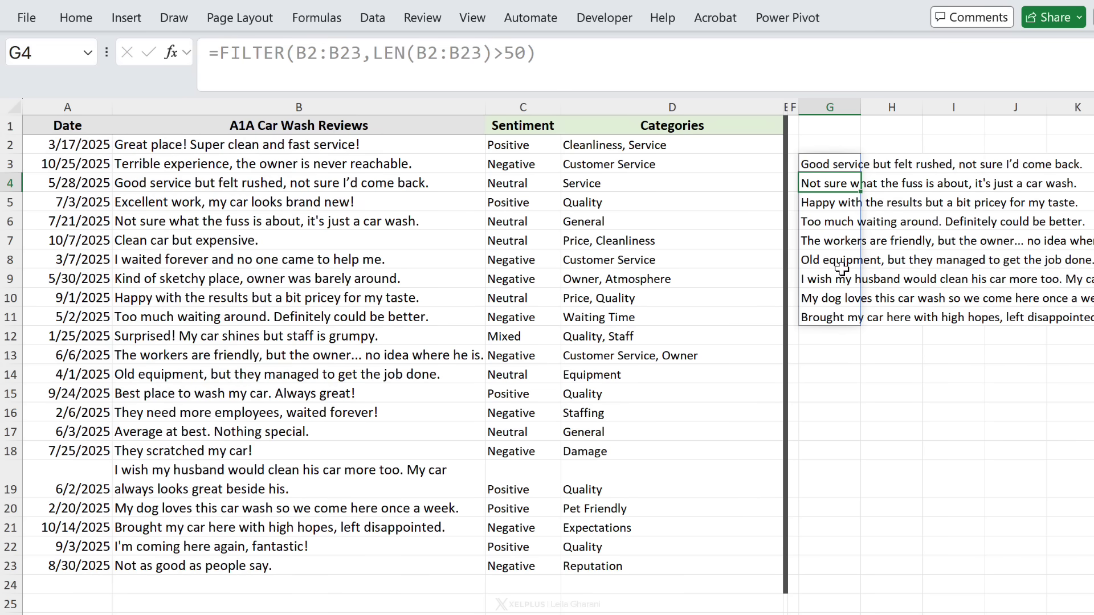
Wrap the G3 filter in COPILOT asking for each review's sentiment, returning the original and why.
left_click(817, 162)
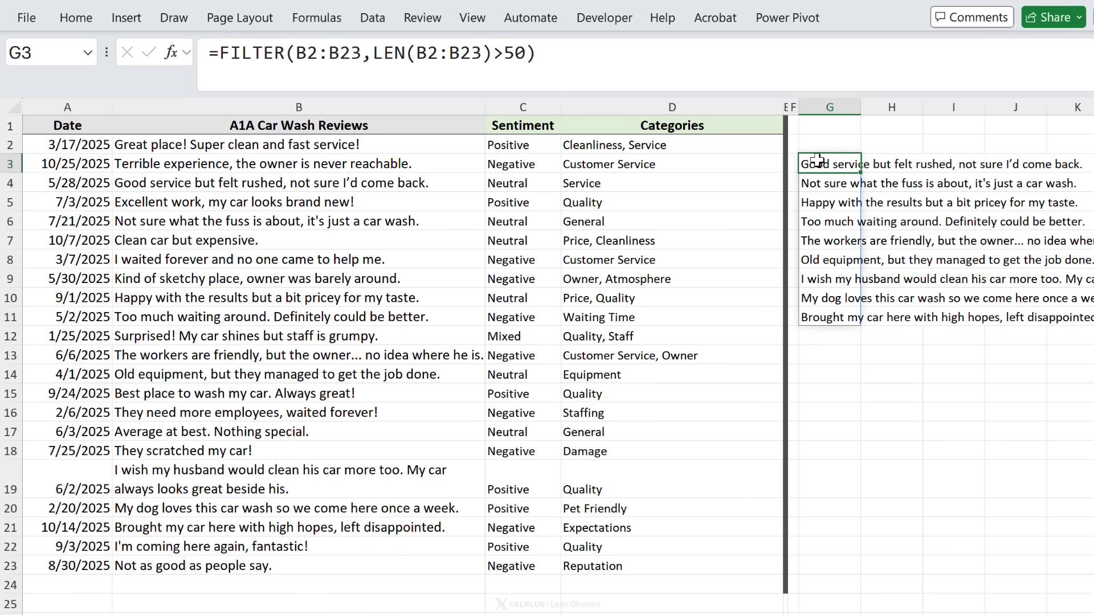
left_click(217, 57)
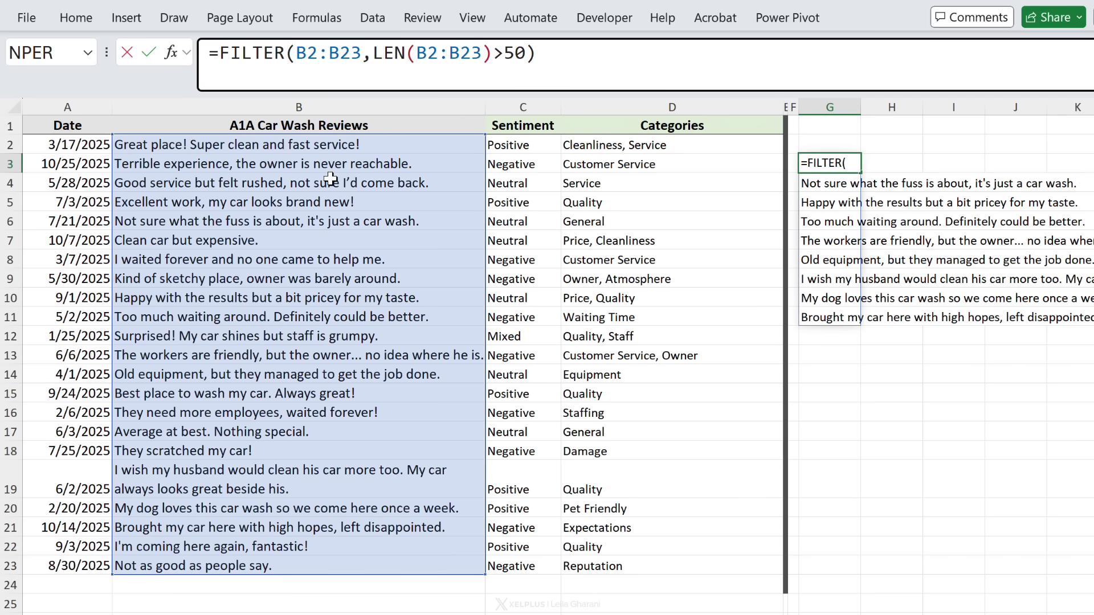
type("copi")
key("Tab")
type("\"")
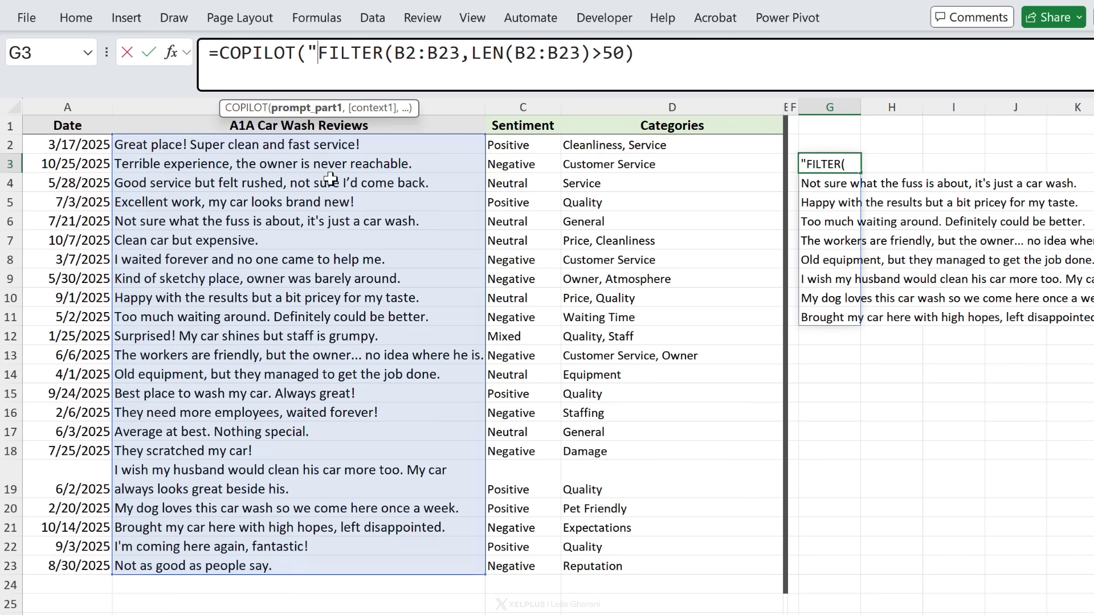
type("give me the sentiment of t")
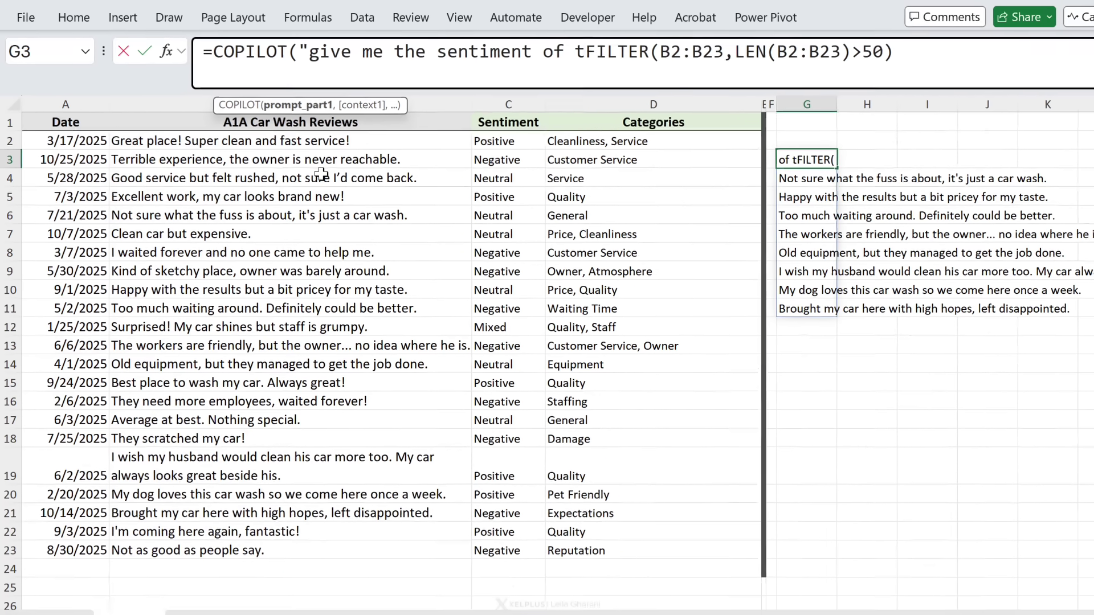
type("he following reviews\"")
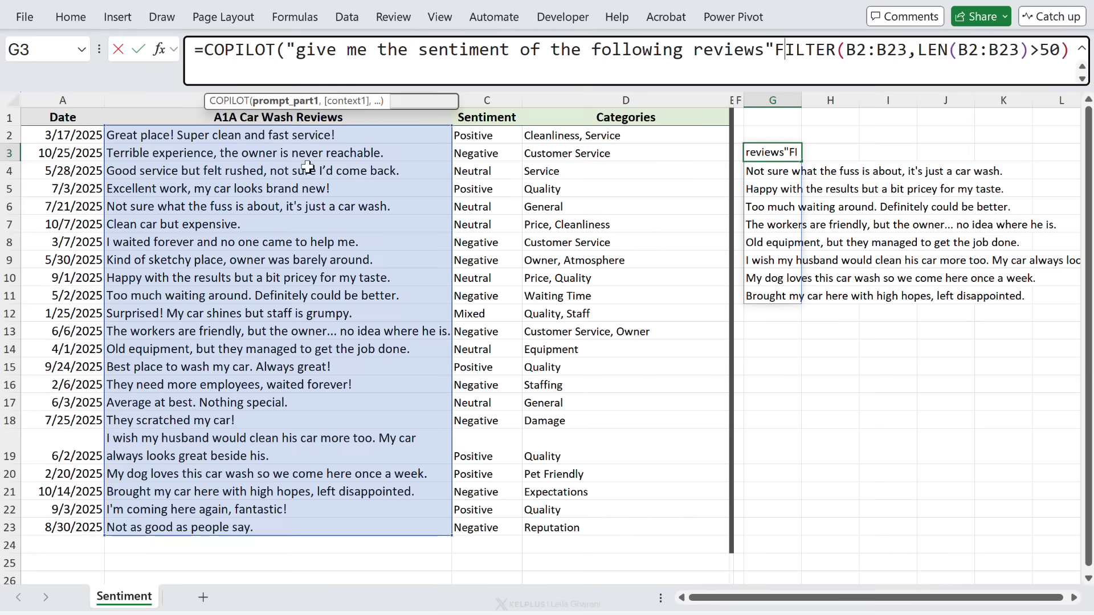
type(",")
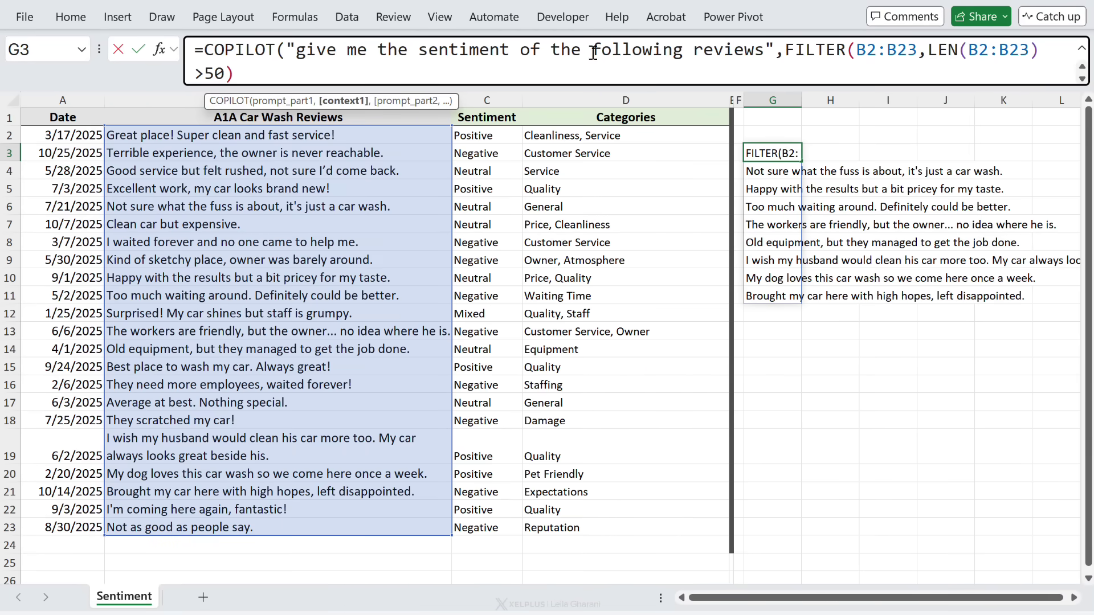
left_click(336, 73)
type(",\"ret")
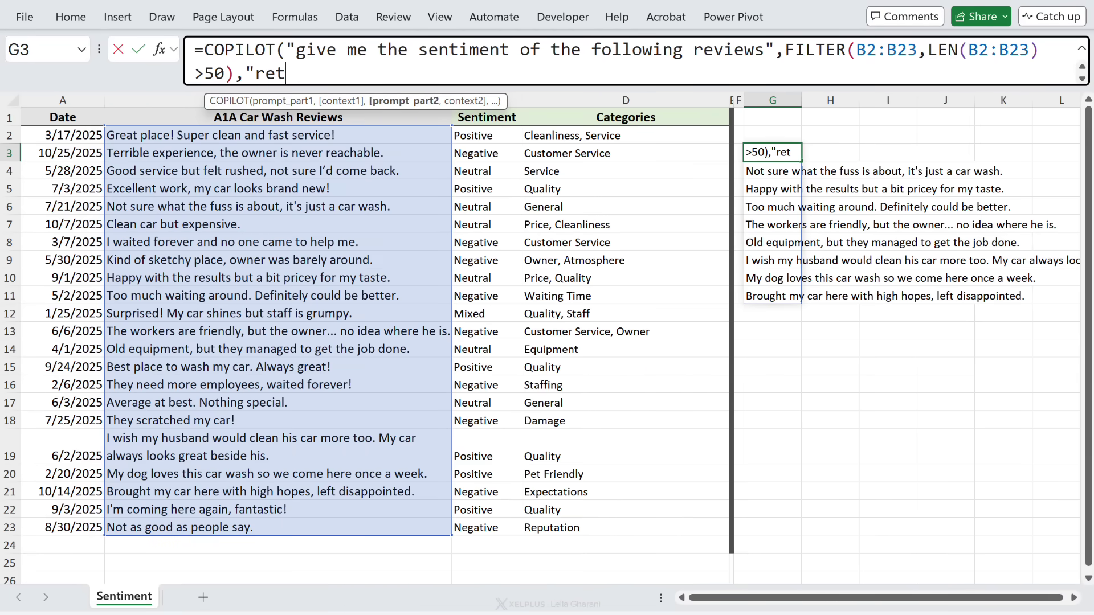
type("urn origina")
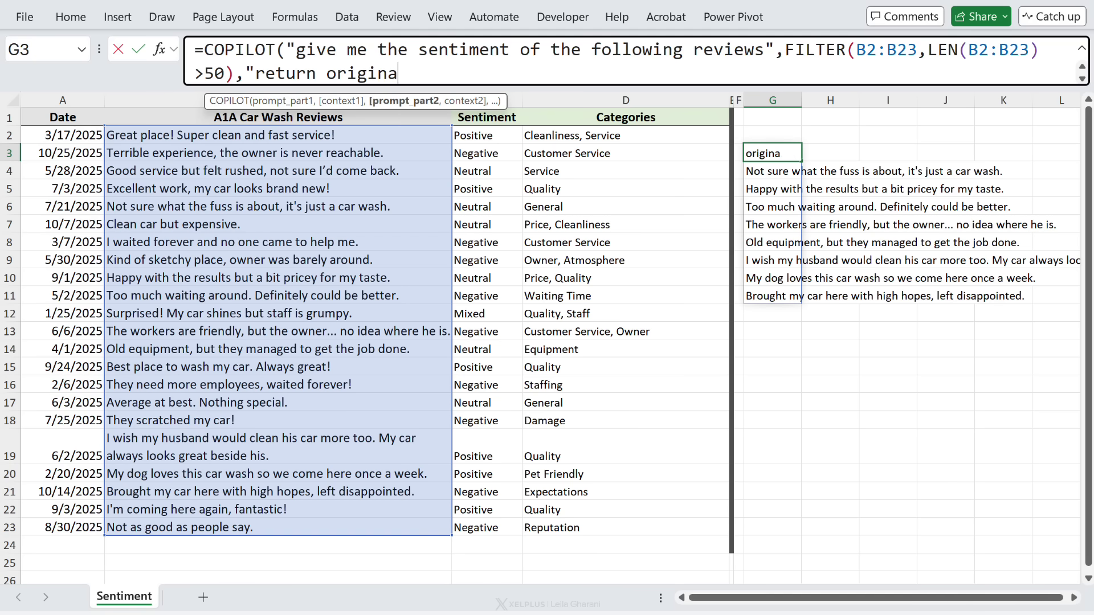
type("l and why you")
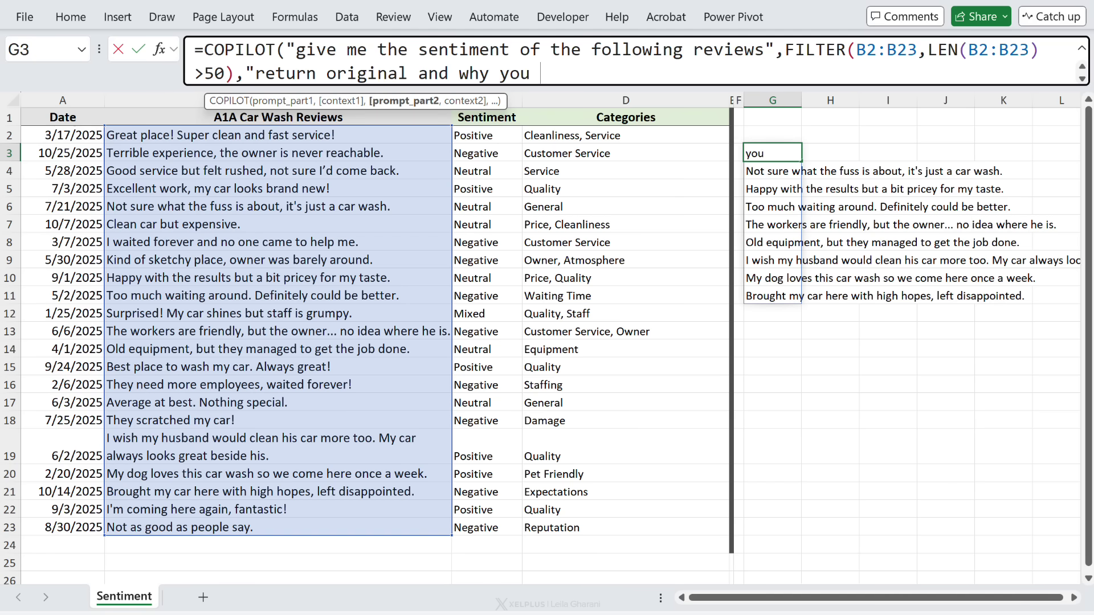
type(" decided for that sen")
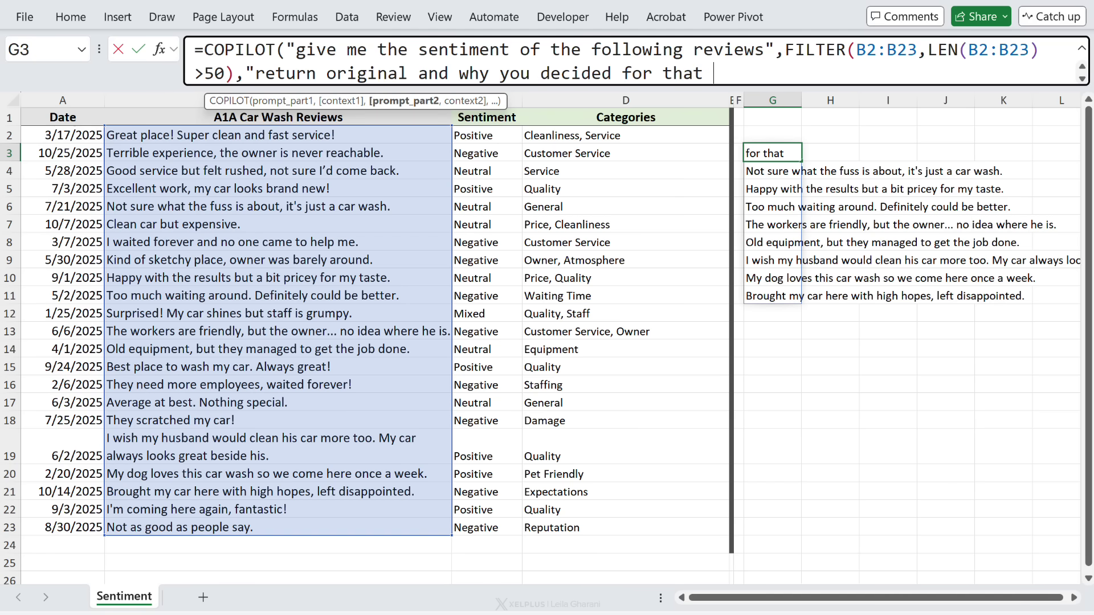
type("timent\")")
key("Return")
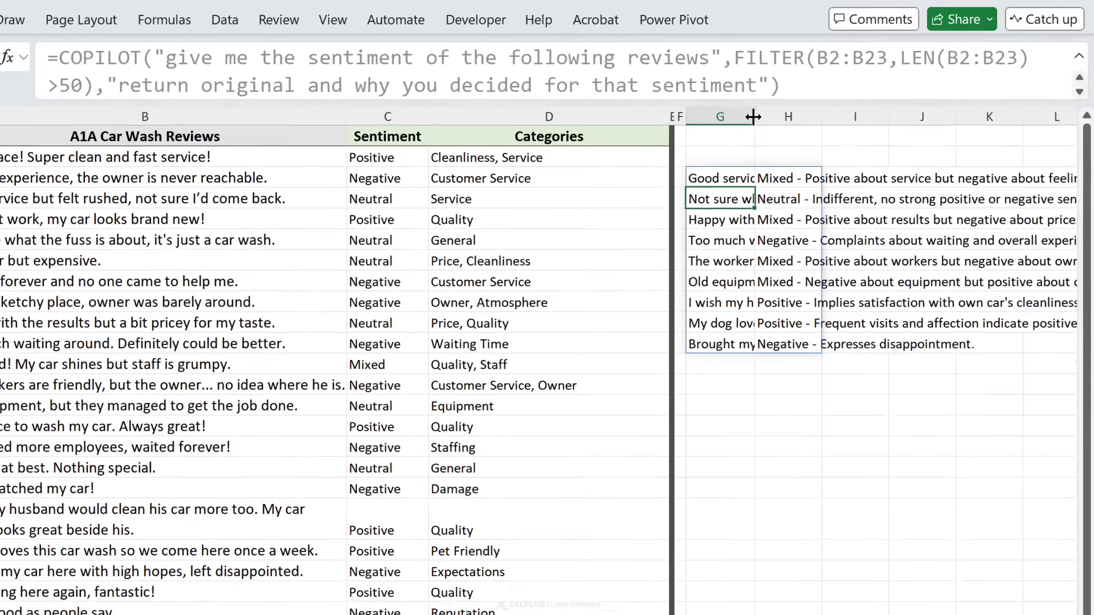
Autofit column G and step through the spilled reviews and their sentiment explanations.
double_click(782, 107)
left_click(864, 164)
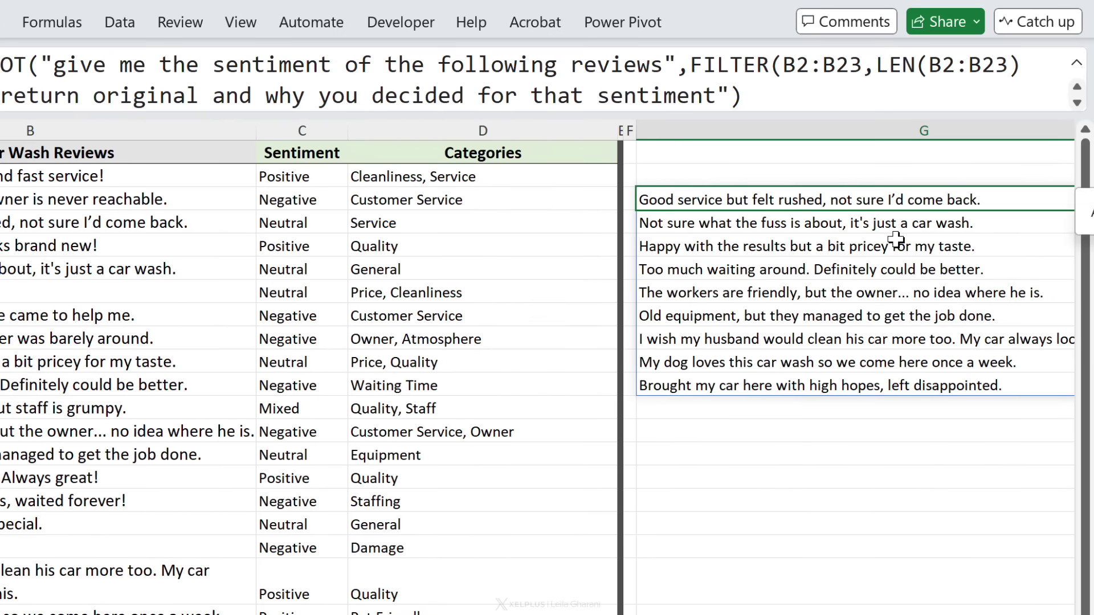
key("Right")
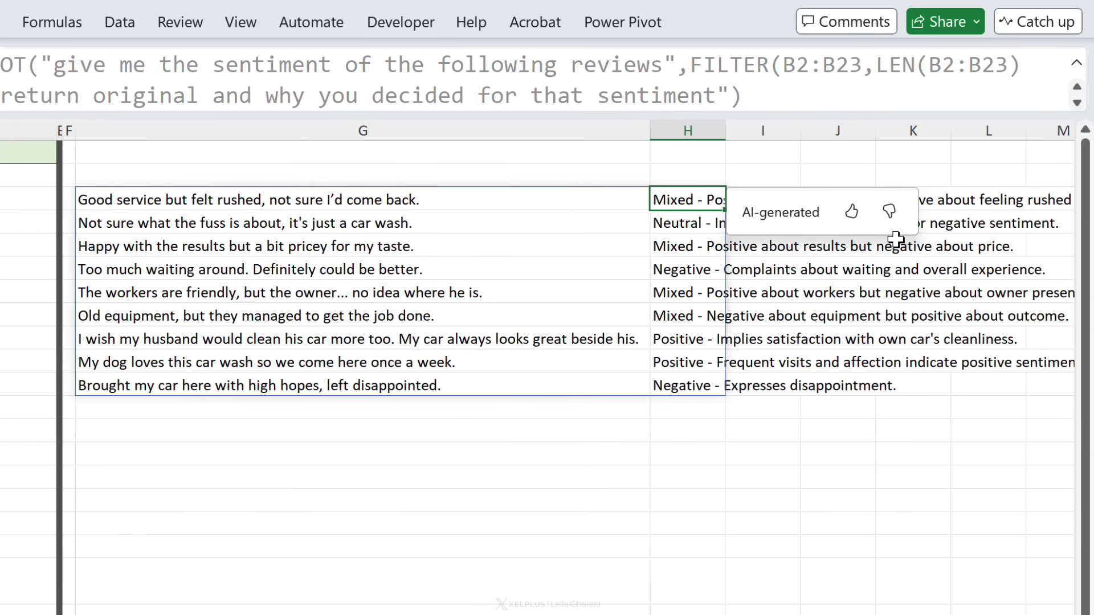
key("Right")
key("Up")
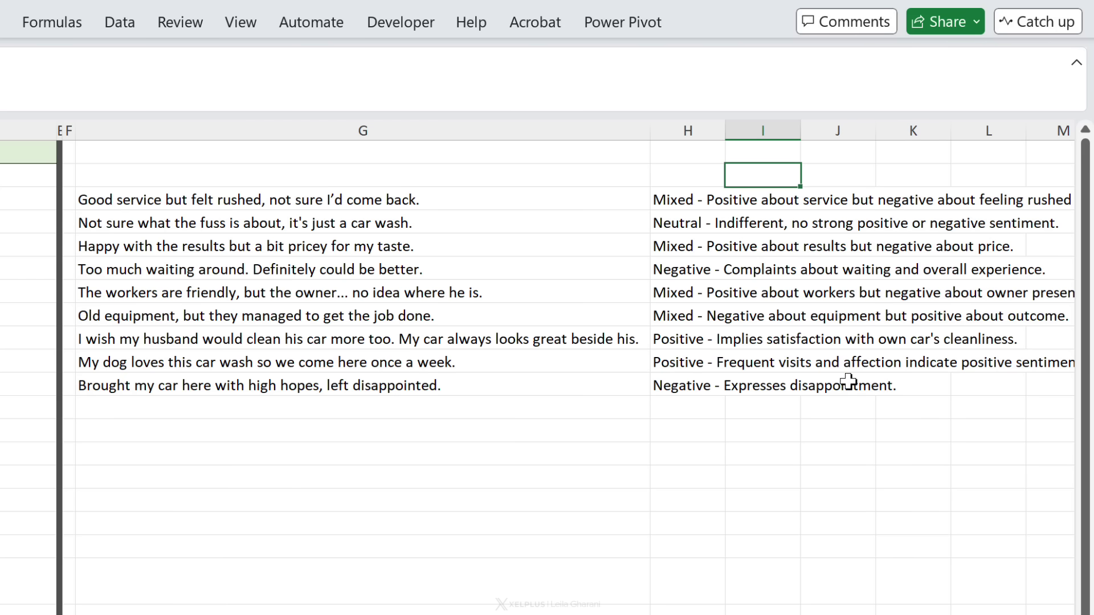
scroll(552, 368, "right", 1)
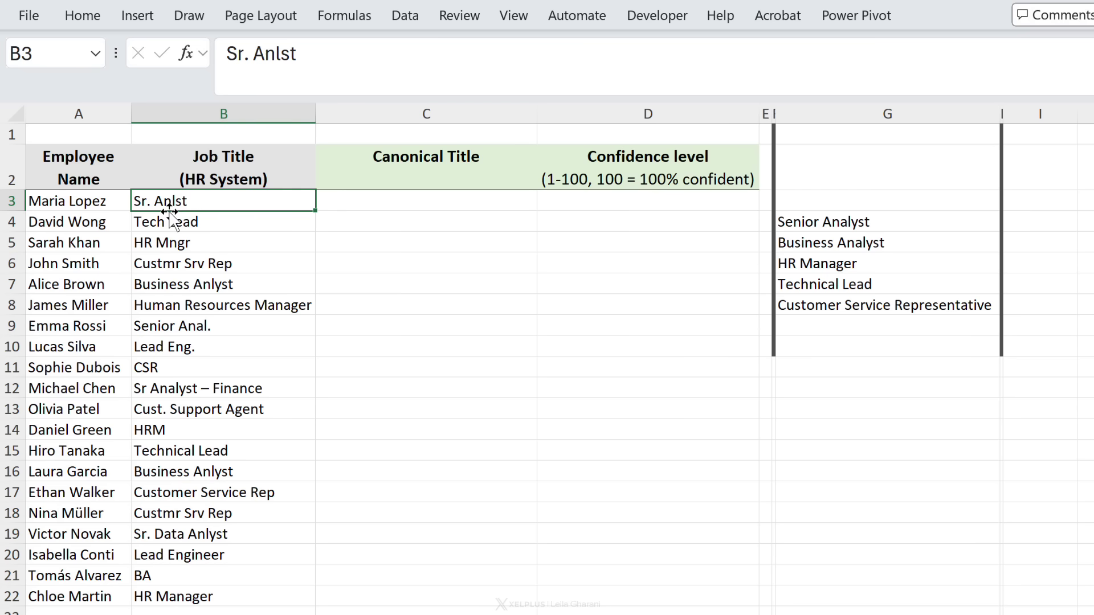
Review the raw job titles in column B and the five official titles in G4:G8, then select C3.
left_click(217, 223)
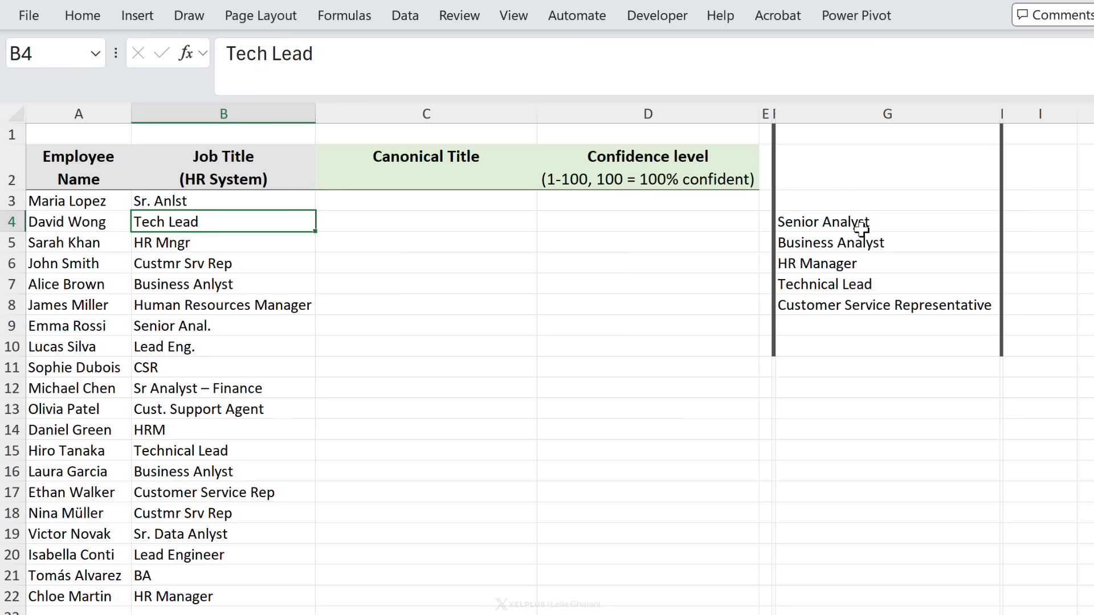
left_click_drag(861, 228, 870, 302)
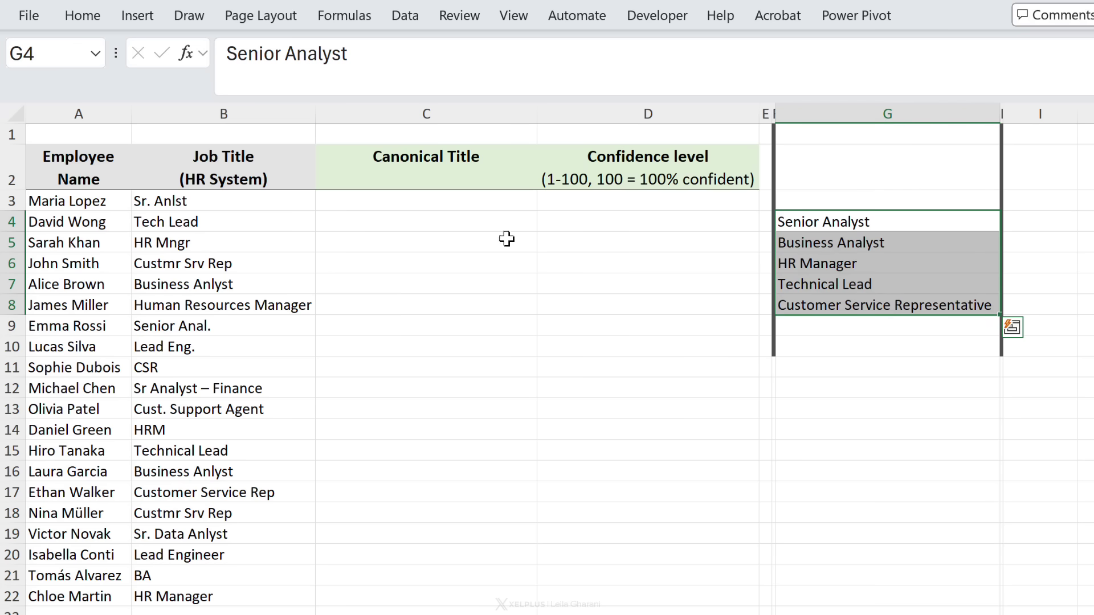
left_click(238, 302)
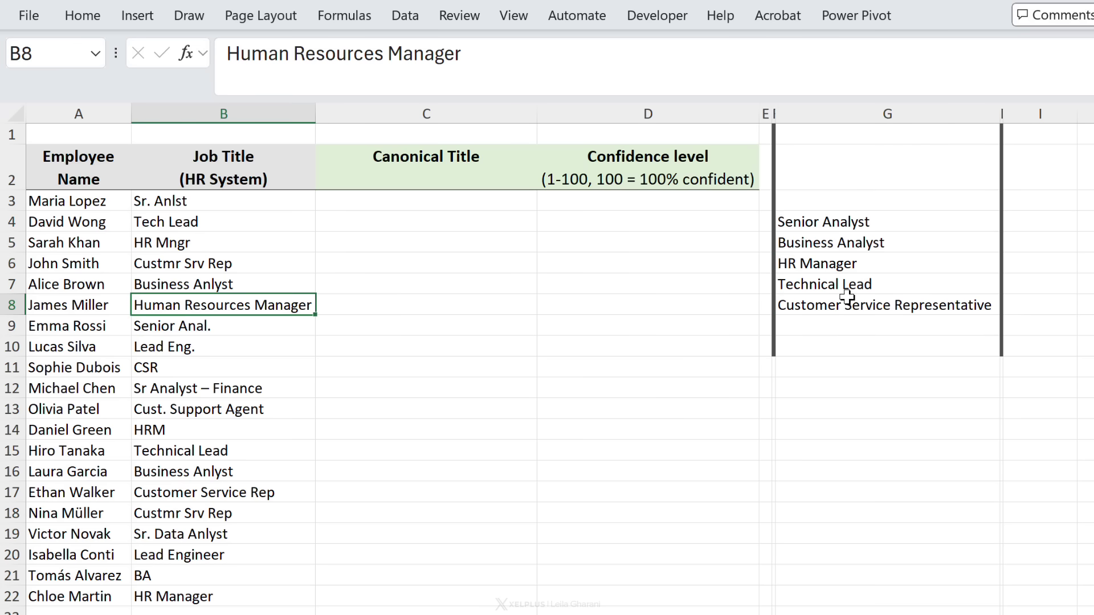
left_click(354, 199)
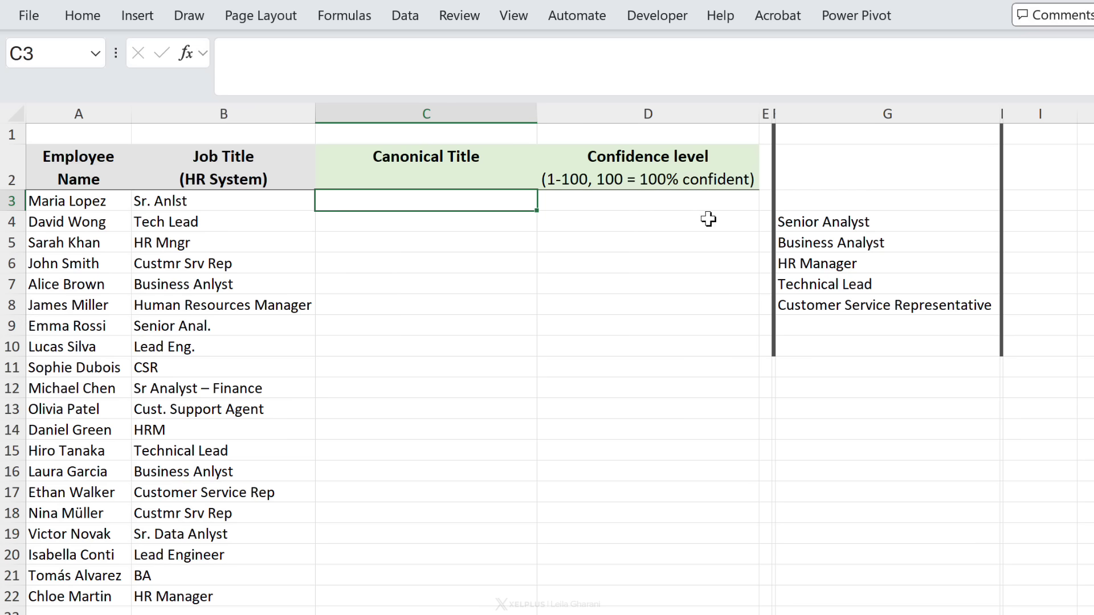
Start a COPILOT formula in C3 with the 'job titles from our HR system' prompt and B3:B22.
type("=cop")
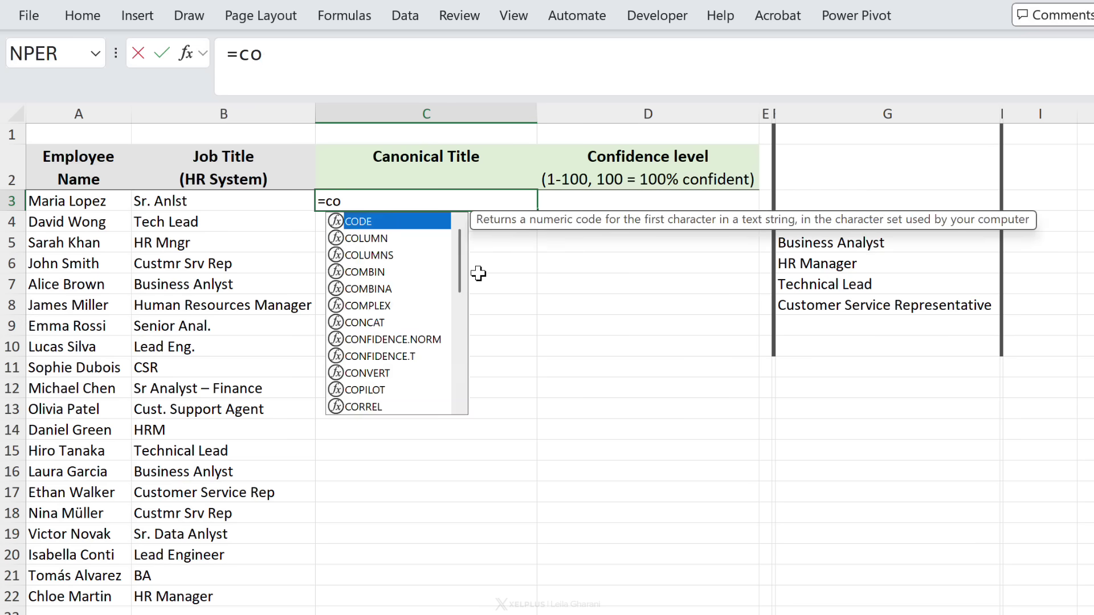
key("Tab")
type("\"")
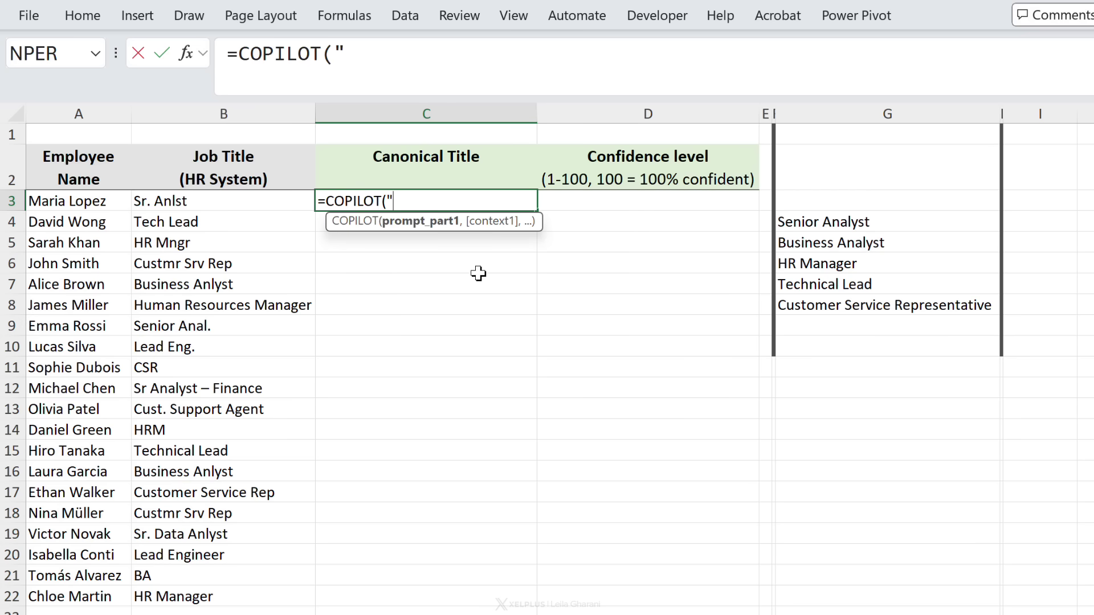
type("these are the")
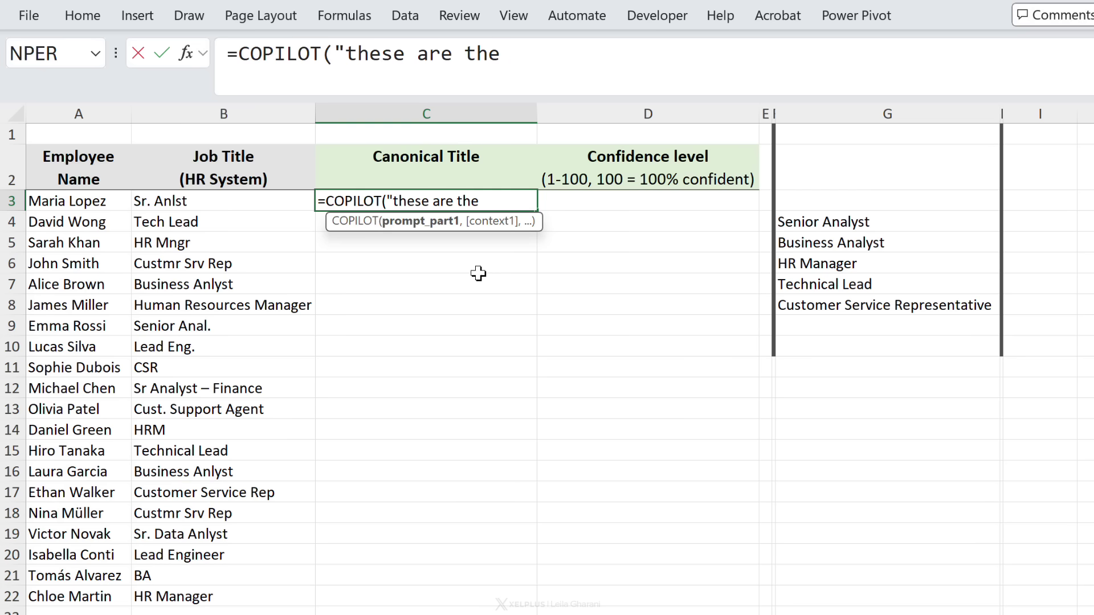
type(" job titles from our HR system\",")
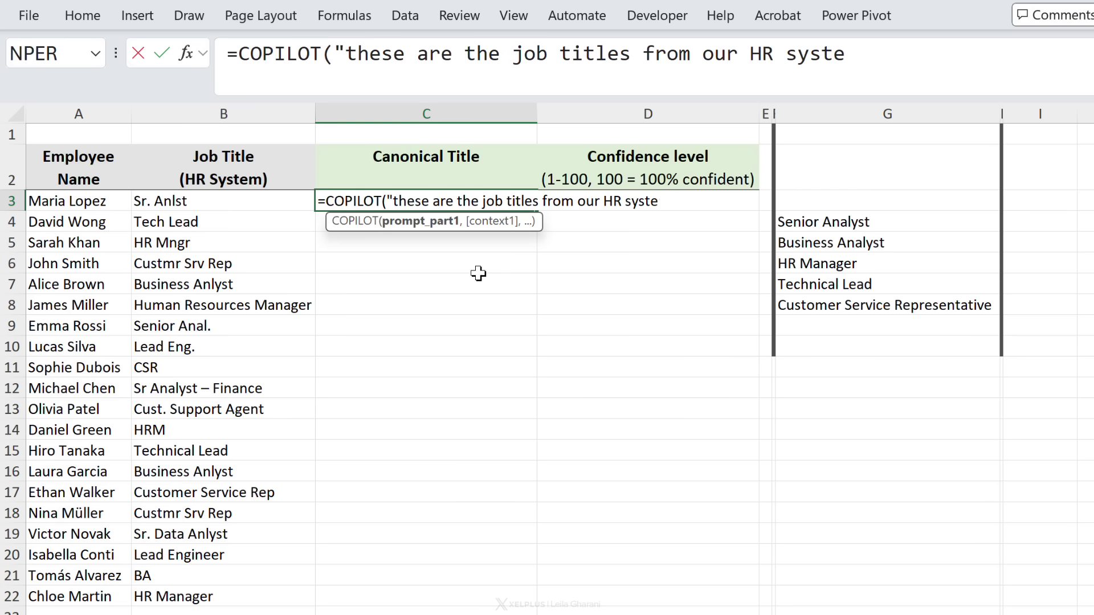
left_click(250, 195)
left_click_drag(249, 195, 237, 595)
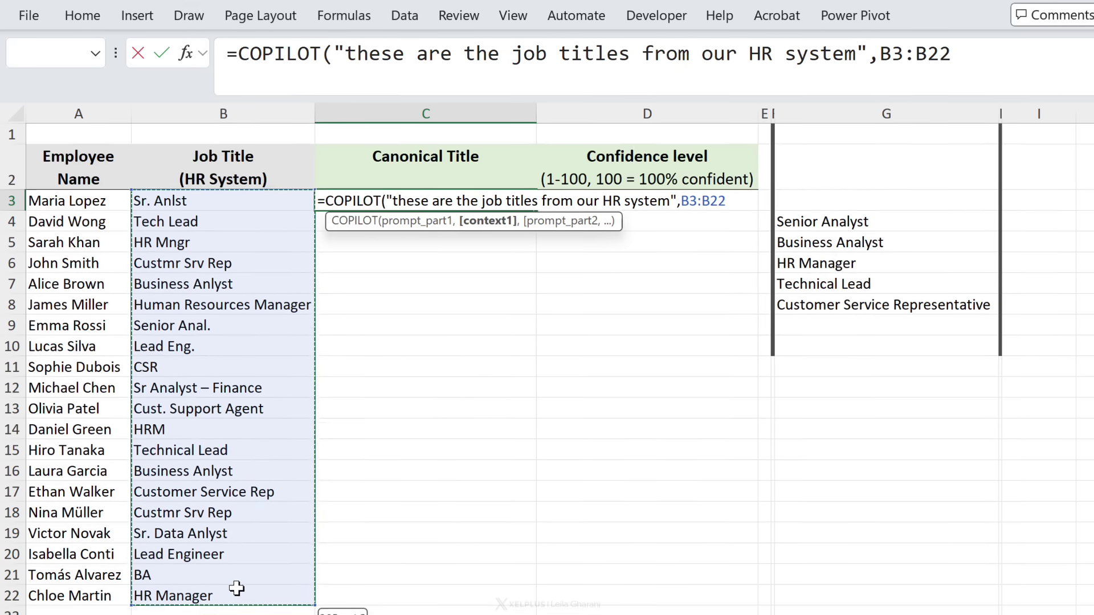
Add the normalise prompt with G4:G8, plus 'return only these columns' with headers C2:D2.
type(",\"Normalize each one to the closest official title you find here. If there is no match return nothing")
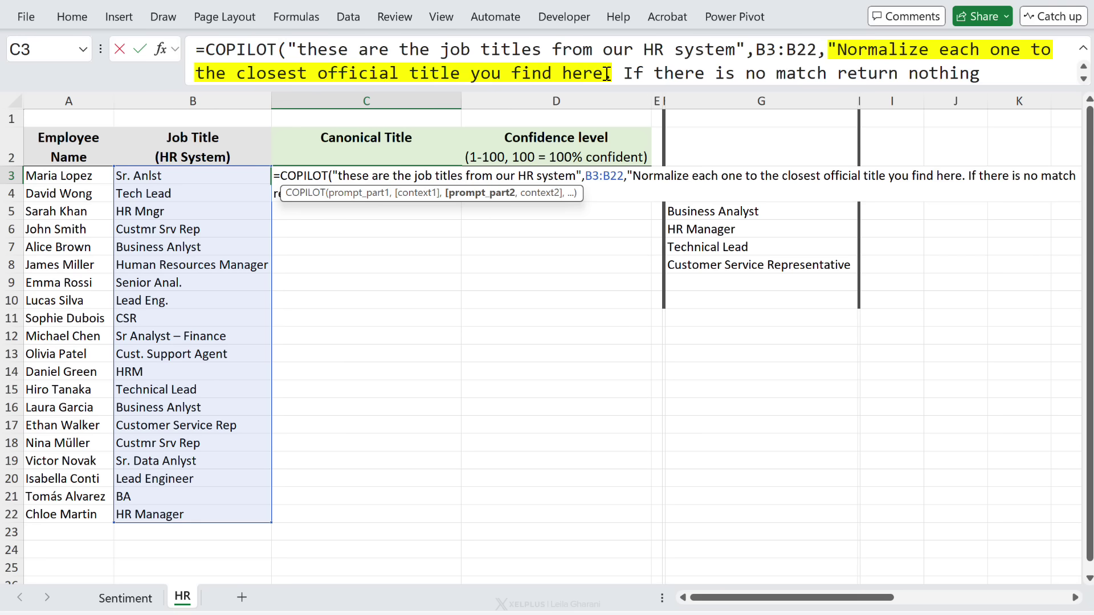
left_click(994, 65)
type(".")
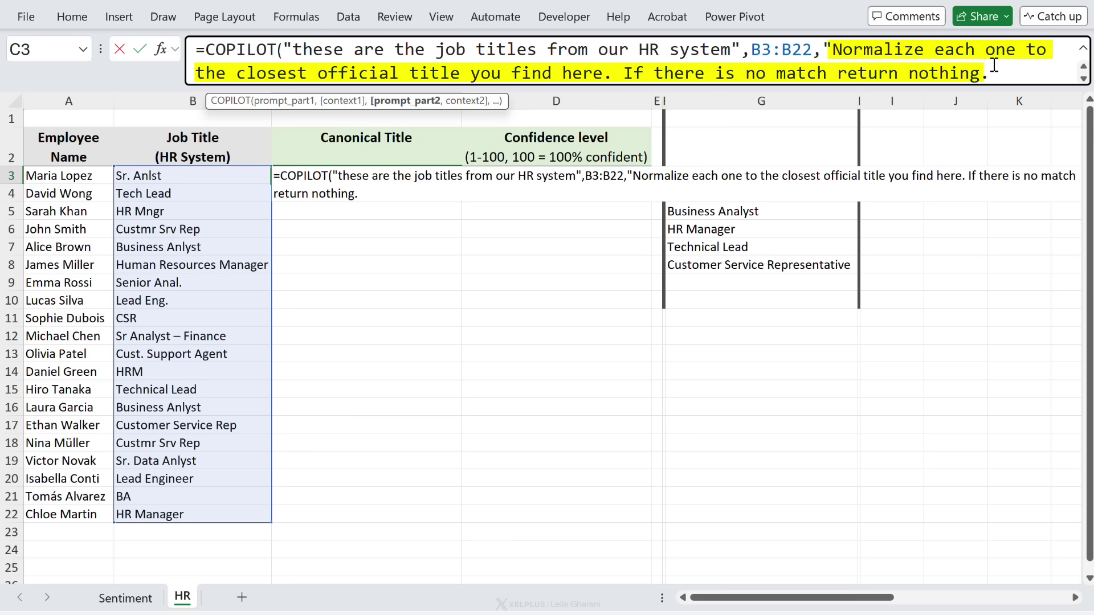
type("\",")
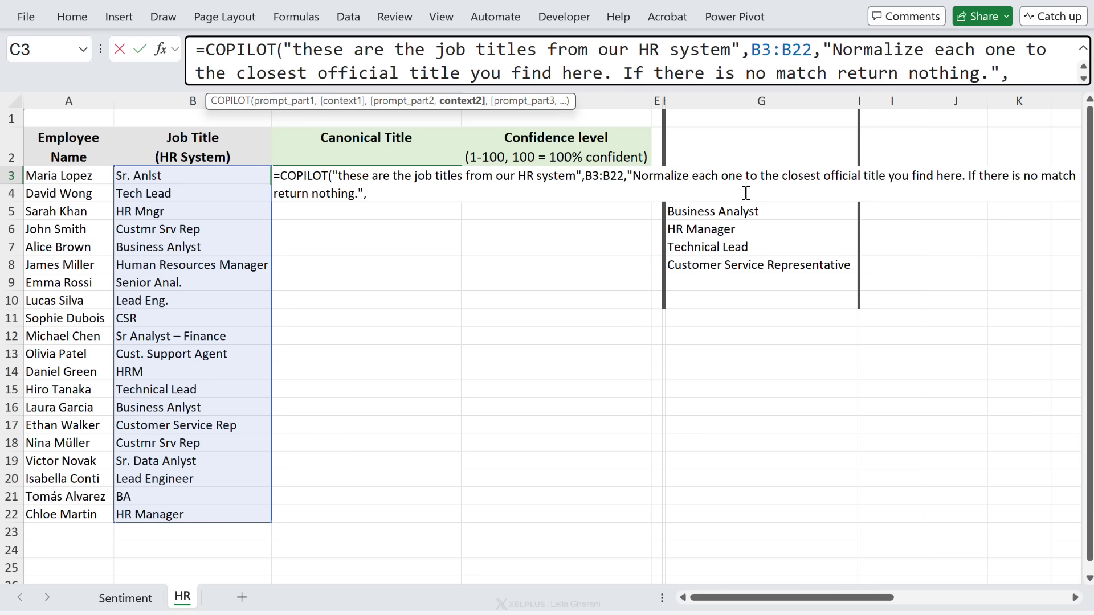
left_click_drag(760, 262, 756, 196)
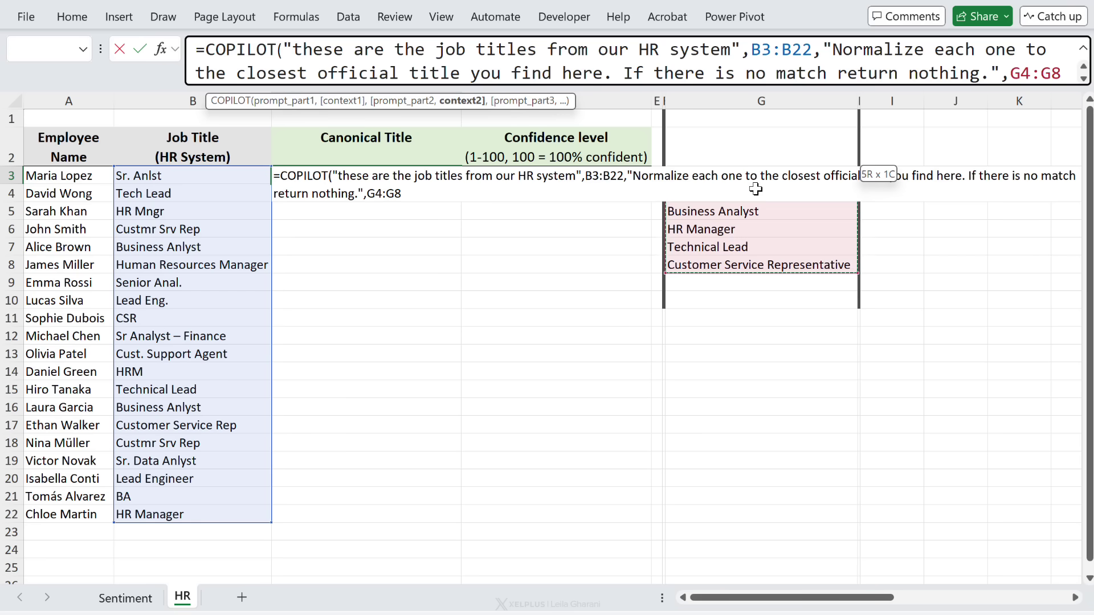
type(",\"")
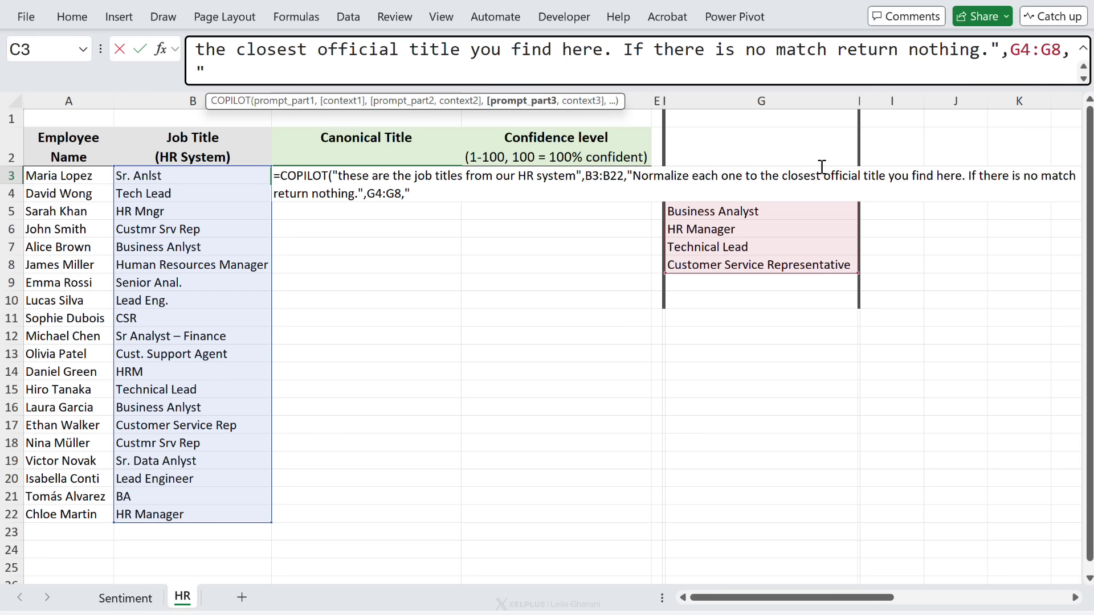
type("return only")
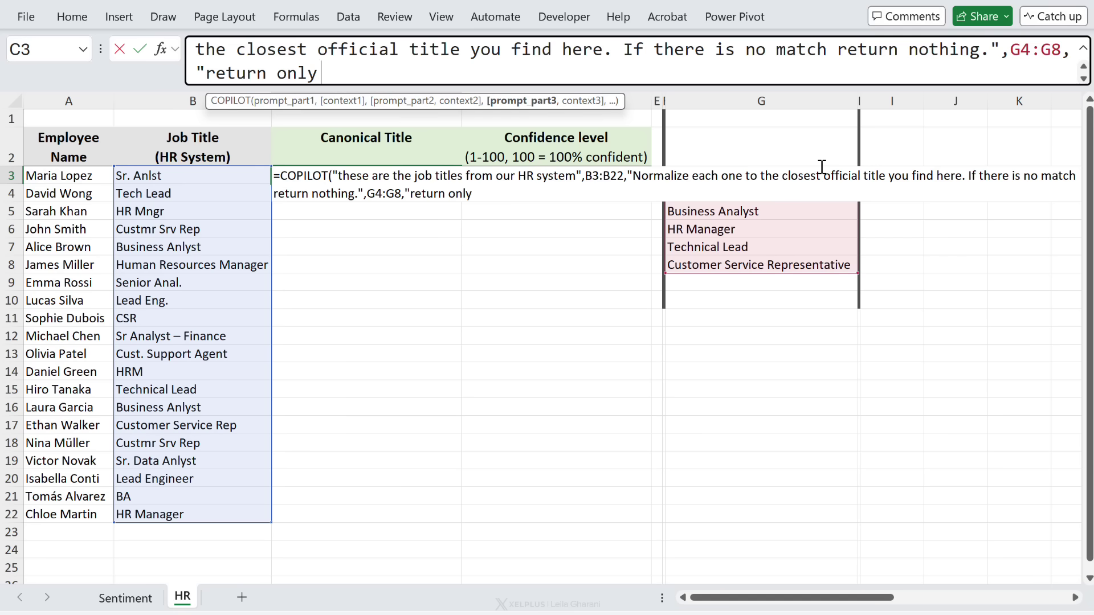
type(" these columns\",")
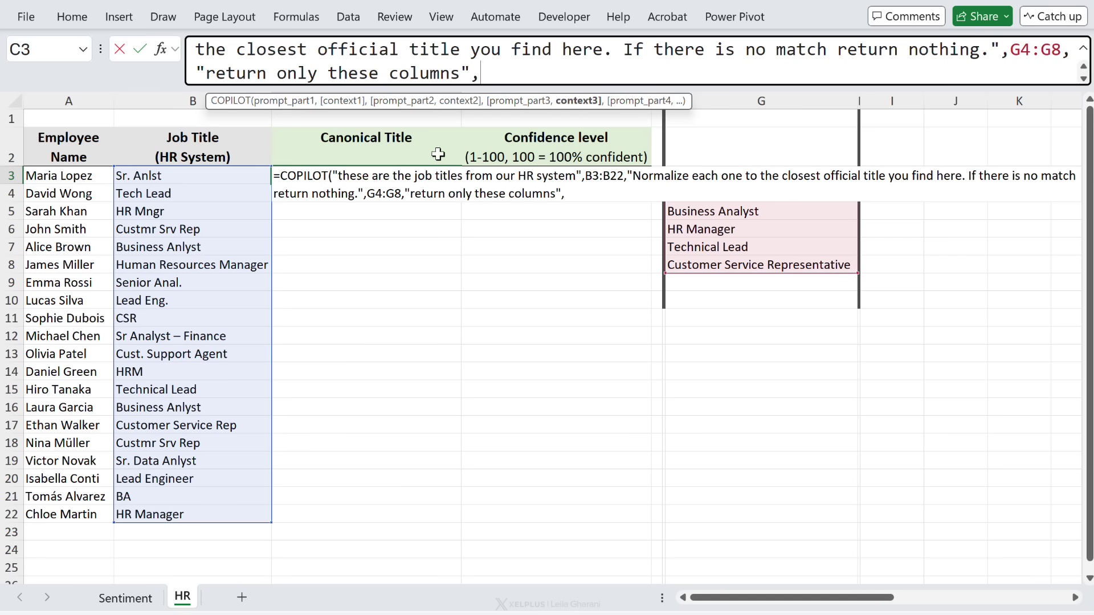
left_click_drag(421, 151, 570, 144)
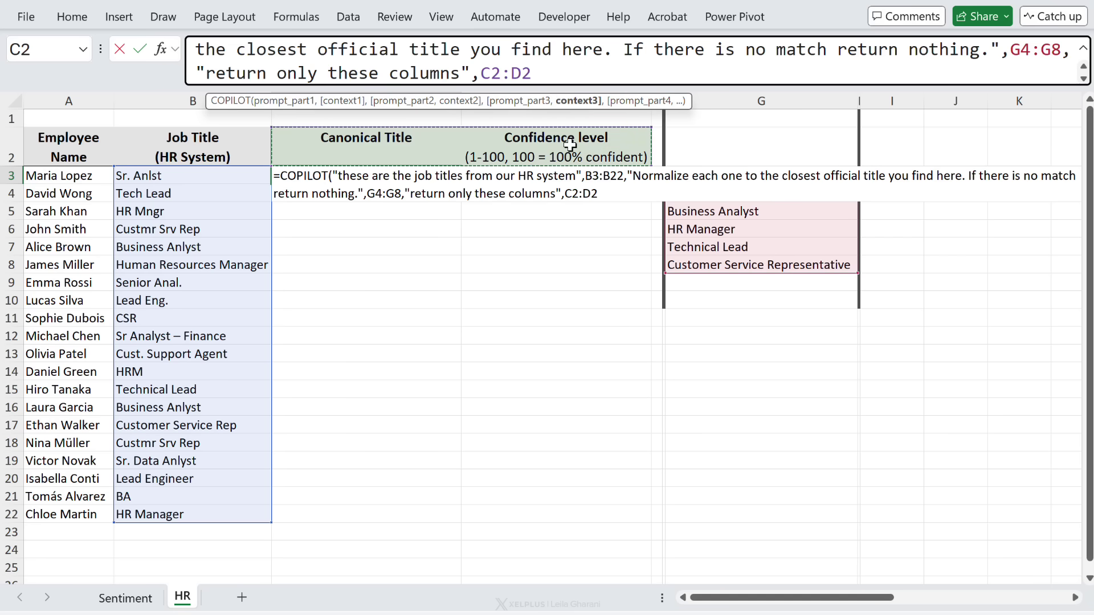
key("Return")
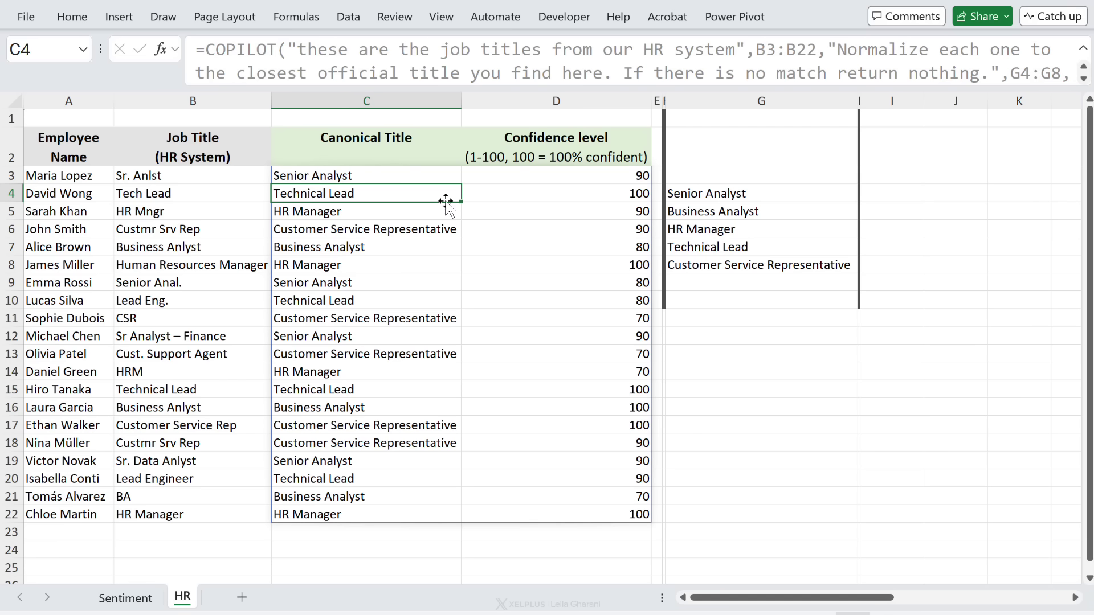
Check the D3 and C4 results, then replace the CSR title in B11 with 'whatever'.
left_click(602, 177)
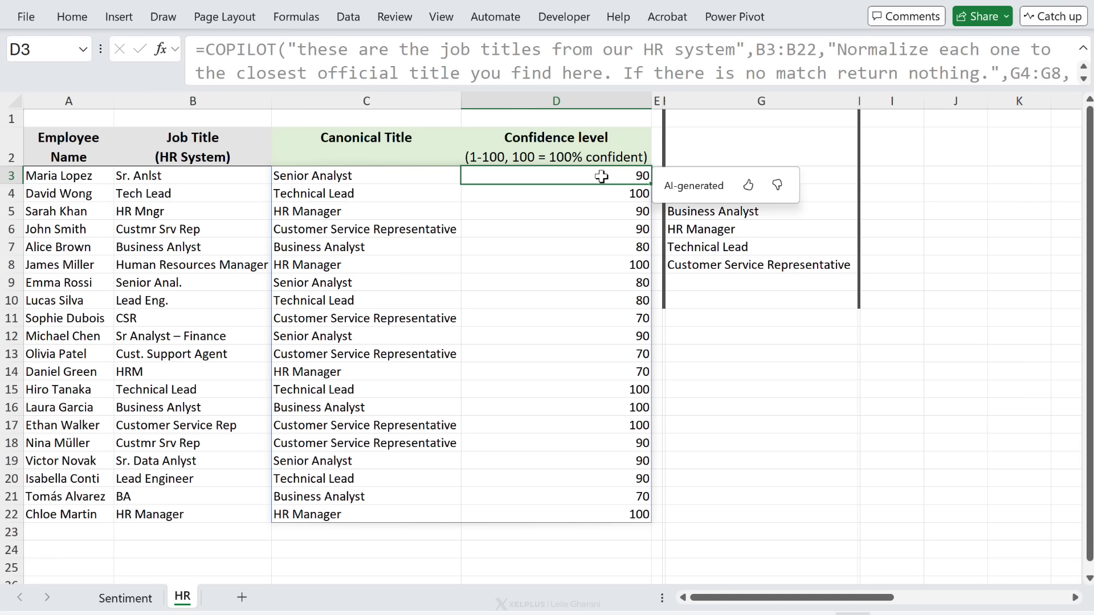
left_click(347, 197)
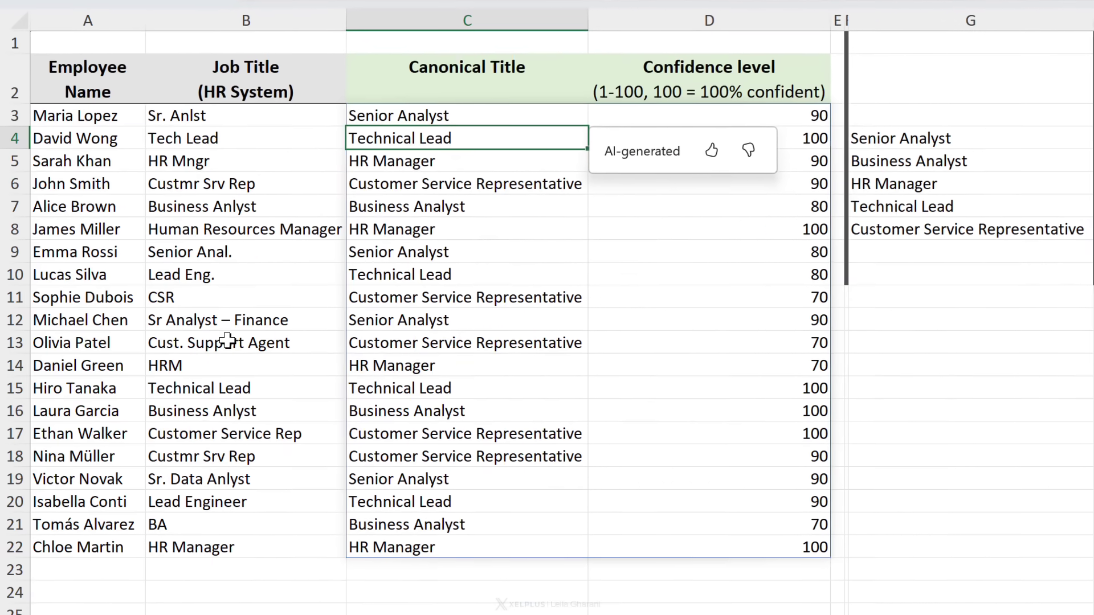
left_click(209, 297)
type("w")
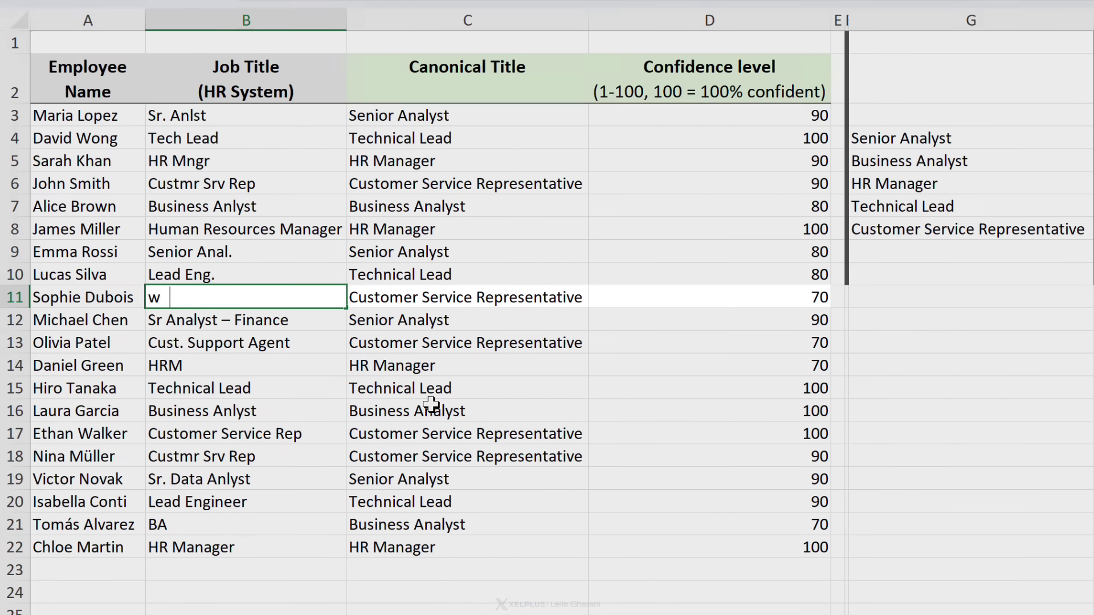
type("hatever")
key("Return")
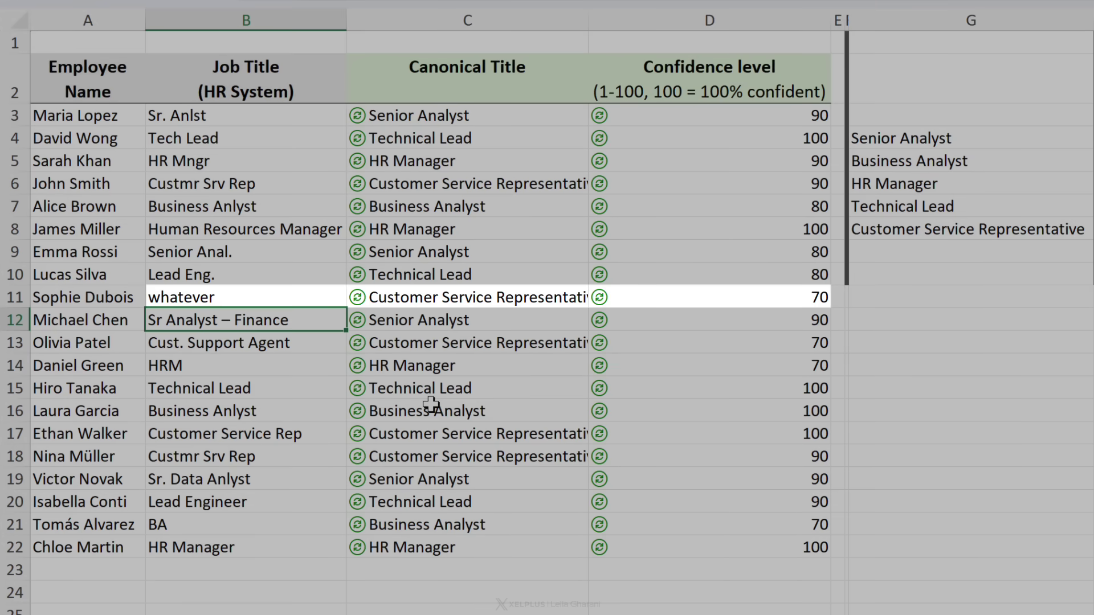